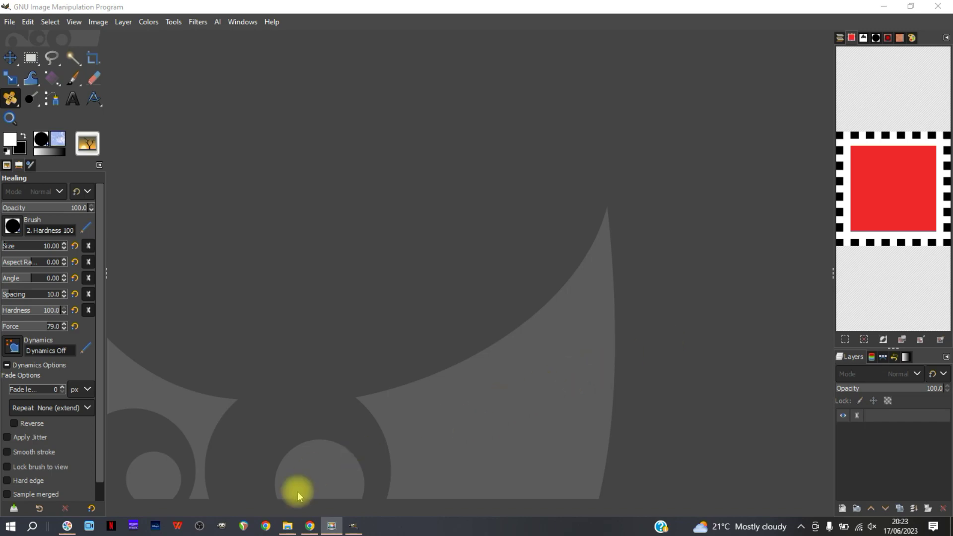
Step: Switch to Chrome and show the download options of the bootchk/resynthesizer GitHub repository
{"action": "left_click", "coordinate": [308, 529]}
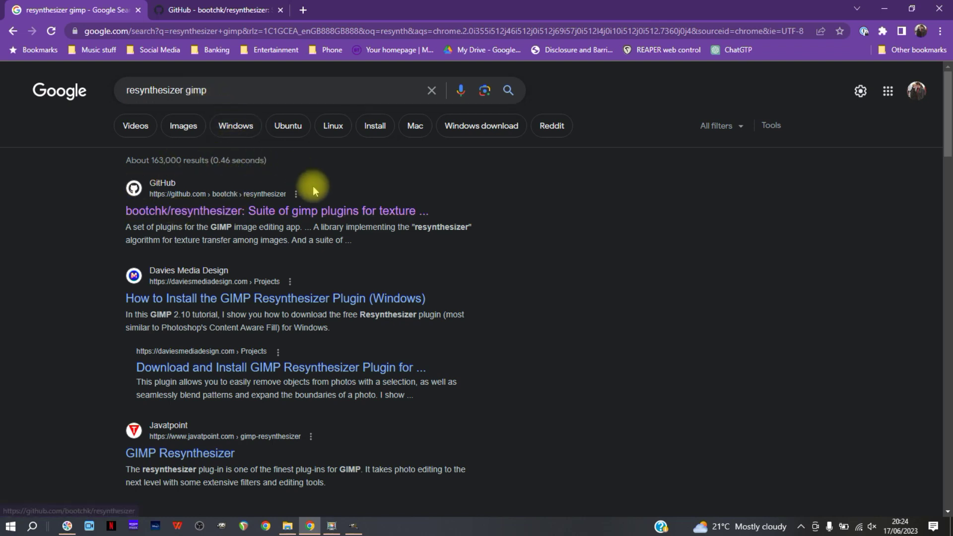
{"action": "left_click", "coordinate": [236, 10]}
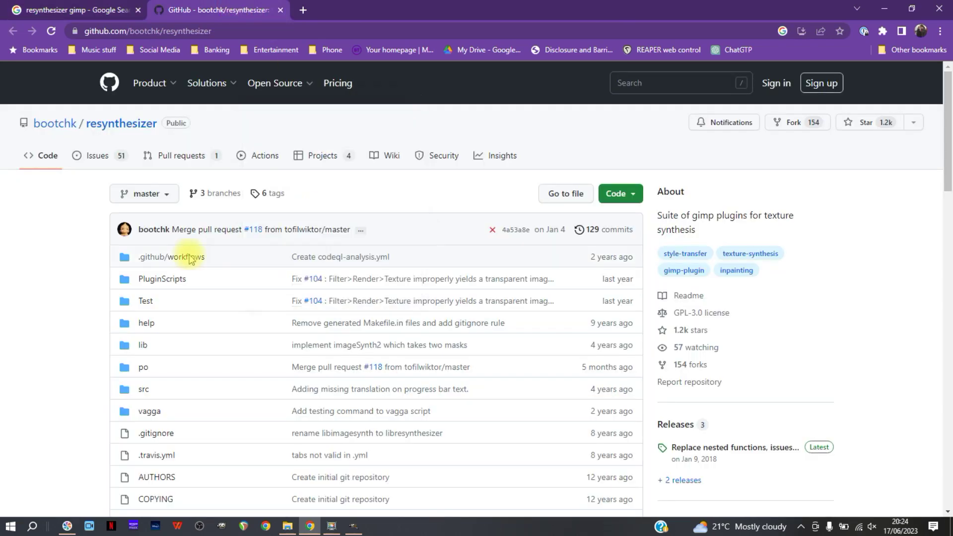
{"action": "left_click", "coordinate": [621, 194]}
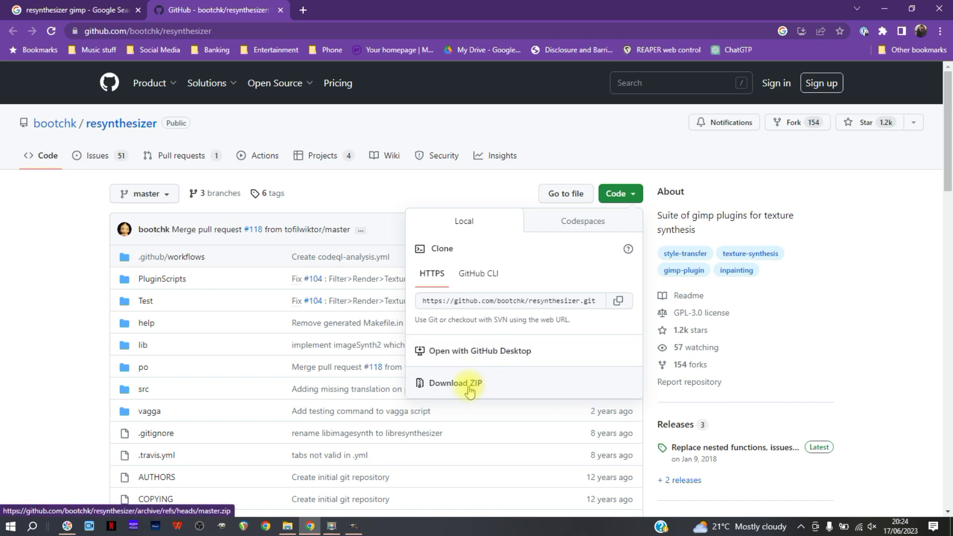
Step: Switch to File Explorer and open the extracted resynthesizer-master folder in Downloads
{"action": "left_click", "coordinate": [287, 526]}
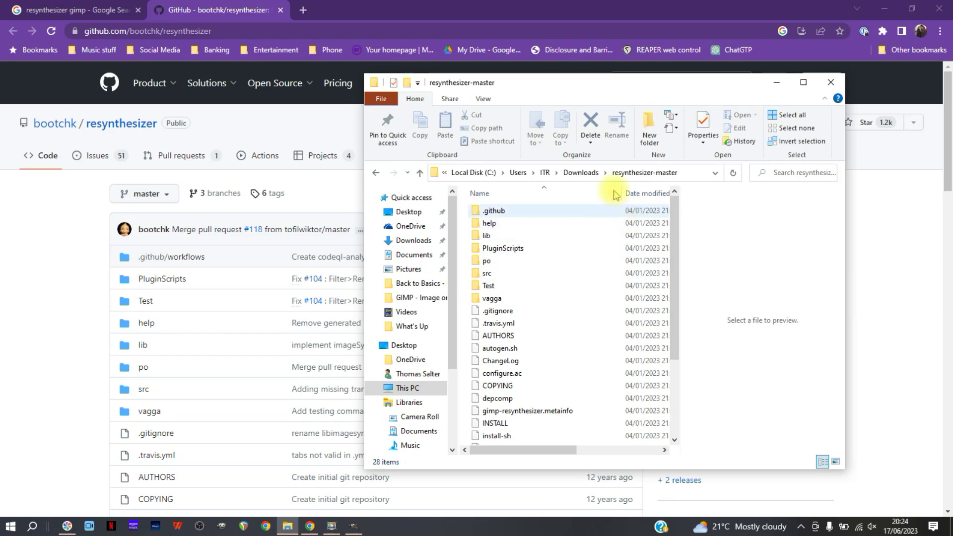
{"action": "left_click", "coordinate": [581, 172]}
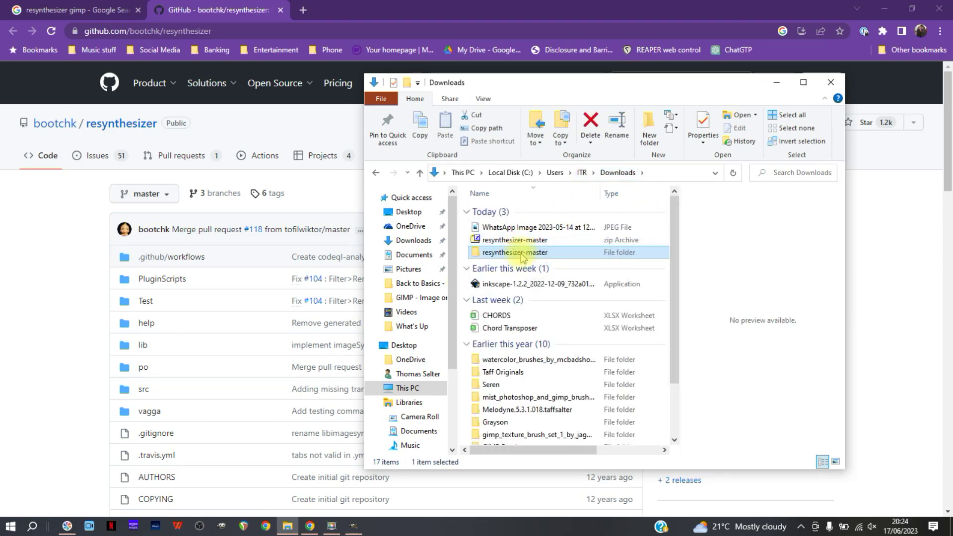
{"action": "double_click", "coordinate": [520, 252]}
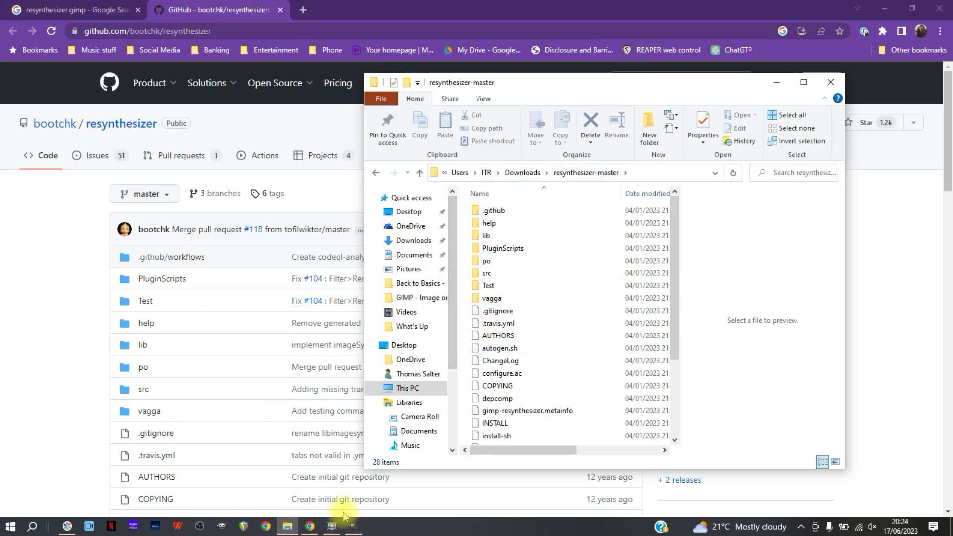
Step: Switch to GIMP and show the Plug-in Folders settings in the preferences
{"action": "left_click", "coordinate": [353, 528]}
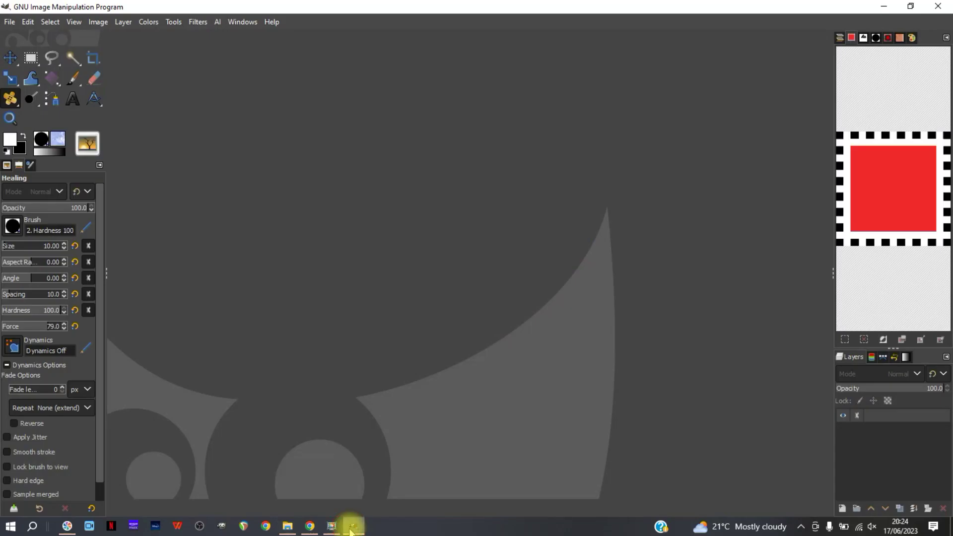
{"action": "left_click", "coordinate": [27, 22]}
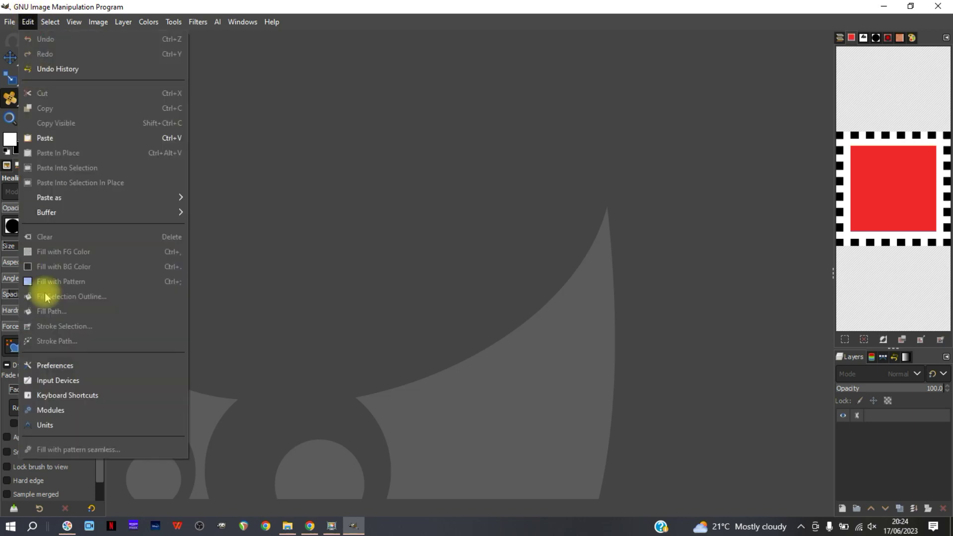
{"action": "left_click", "coordinate": [58, 366]}
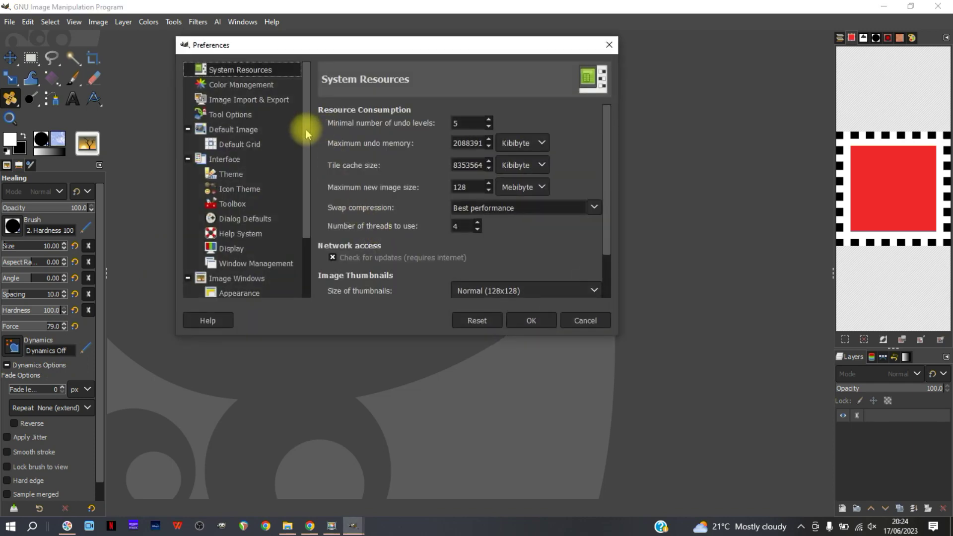
{"action": "left_click_drag", "start_coordinate": [306, 129], "coordinate": [303, 198]}
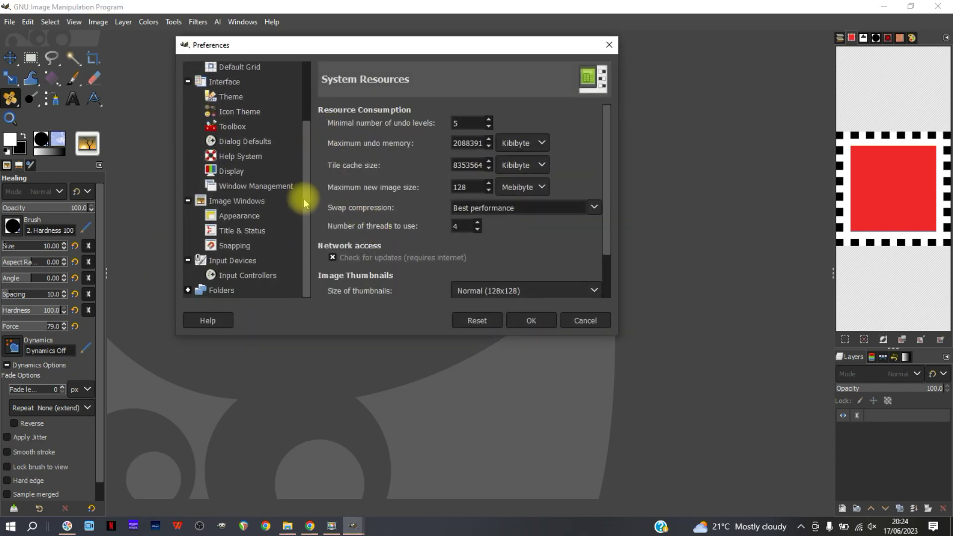
{"action": "left_click", "coordinate": [189, 290]}
{"action": "left_click_drag", "start_coordinate": [305, 148], "coordinate": [304, 228]}
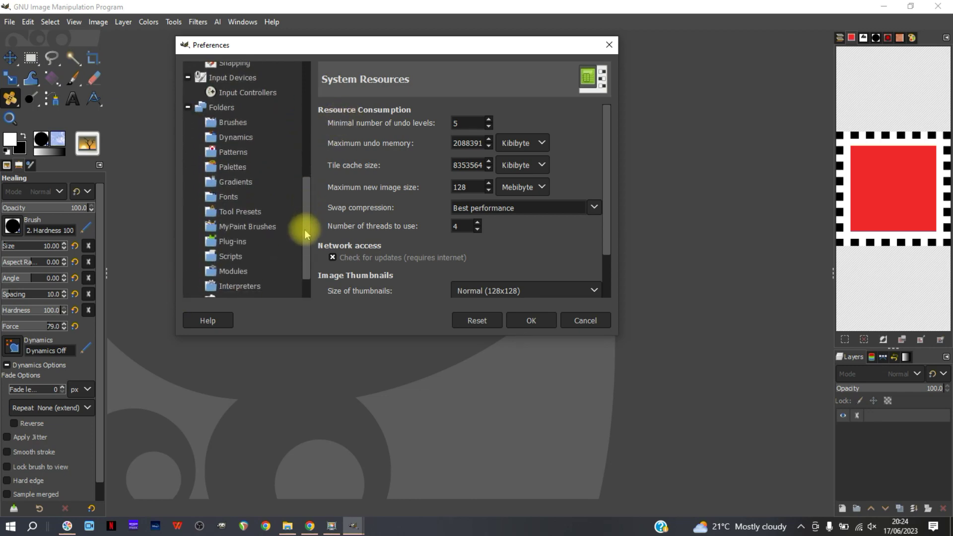
{"action": "left_click", "coordinate": [233, 243]}
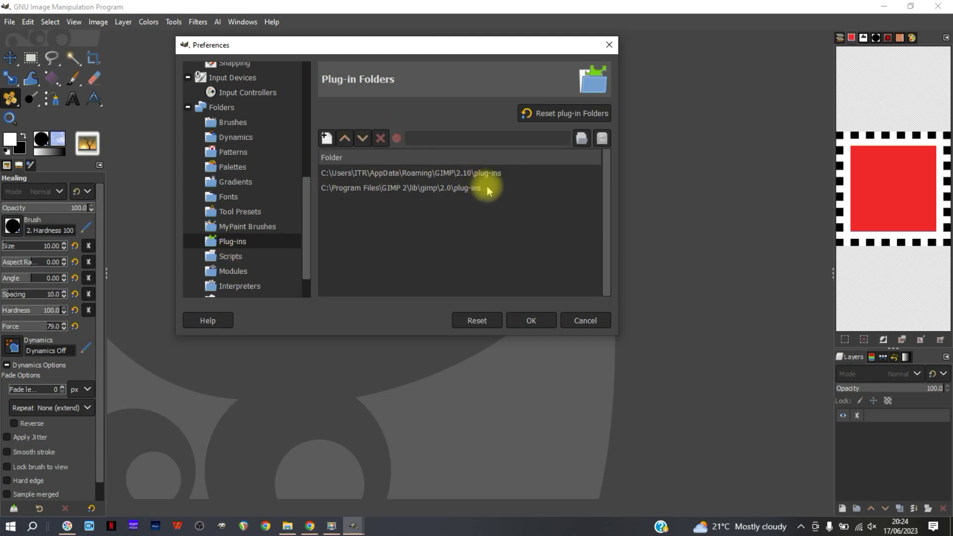
Step: Show the AppData\Roaming\GIMP\2.10\plug-ins location in the file manager and open the plug-ins folder
{"action": "left_click", "coordinate": [461, 174]}
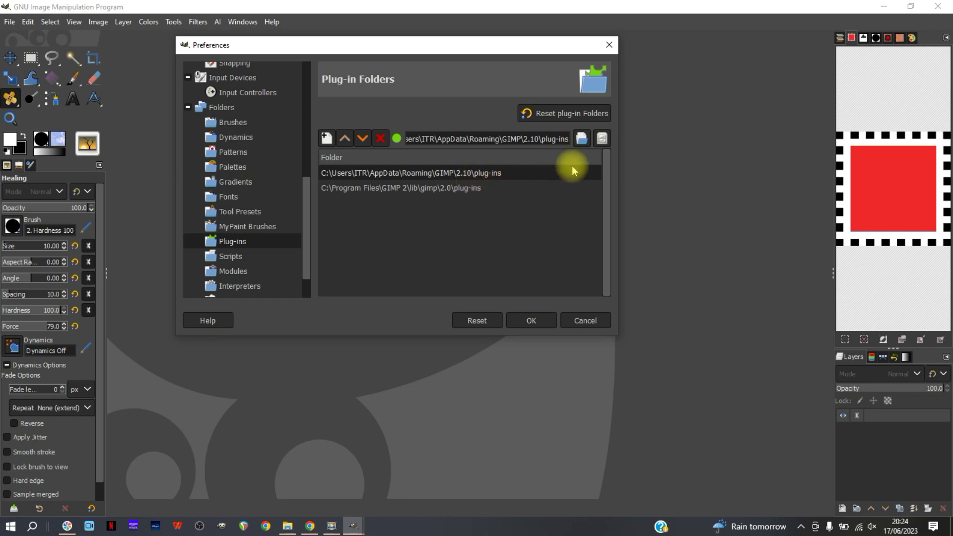
{"action": "left_click", "coordinate": [601, 140]}
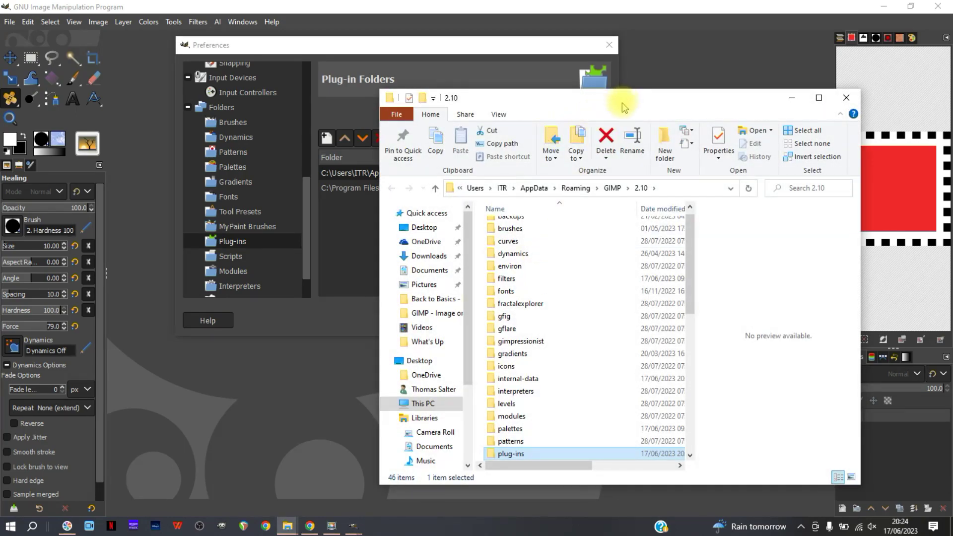
{"action": "left_click_drag", "start_coordinate": [622, 102], "coordinate": [308, 13]}
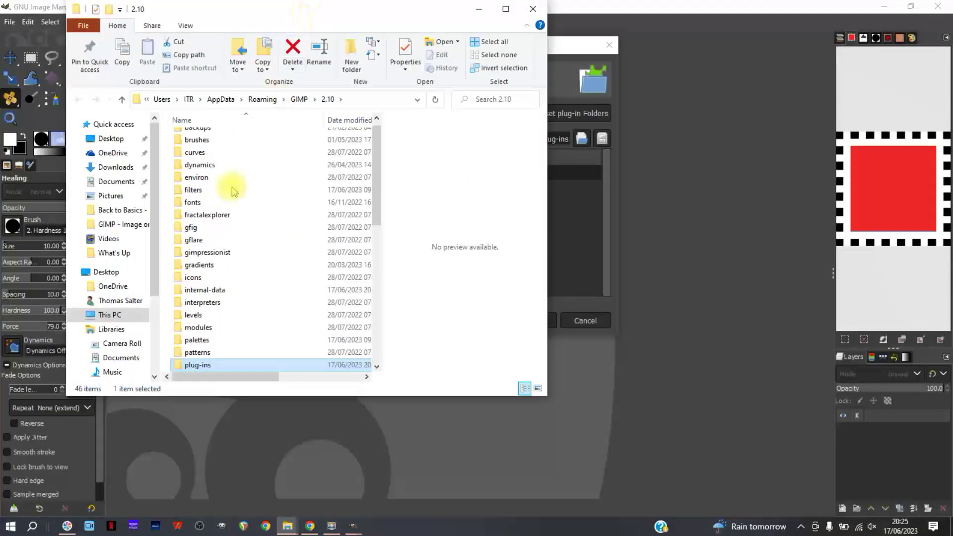
{"action": "double_click", "coordinate": [196, 366]}
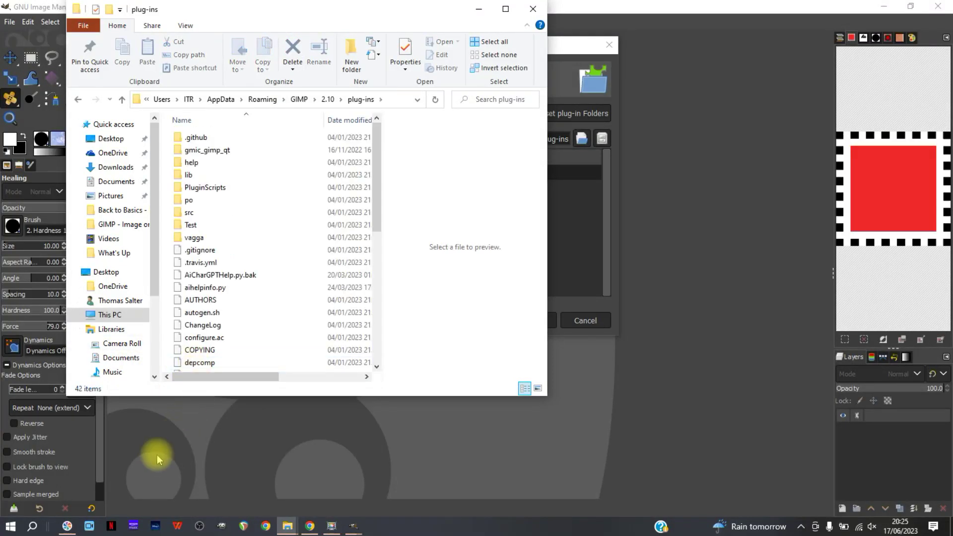
Step: Bring up the resynthesizer-master folder window and place it beside the plug-ins folder window for comparison
{"action": "mouse_move", "coordinate": [286, 525]}
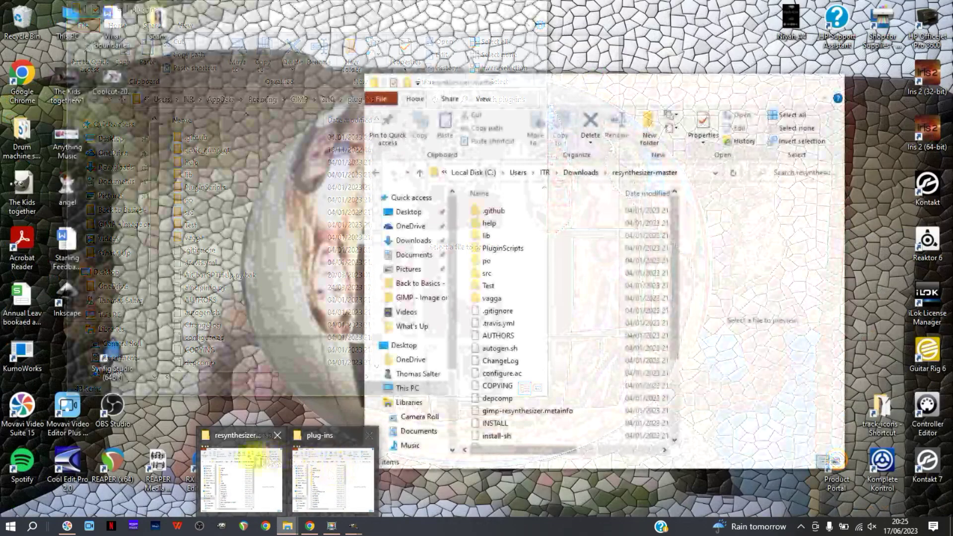
{"action": "left_click", "coordinate": [243, 461]}
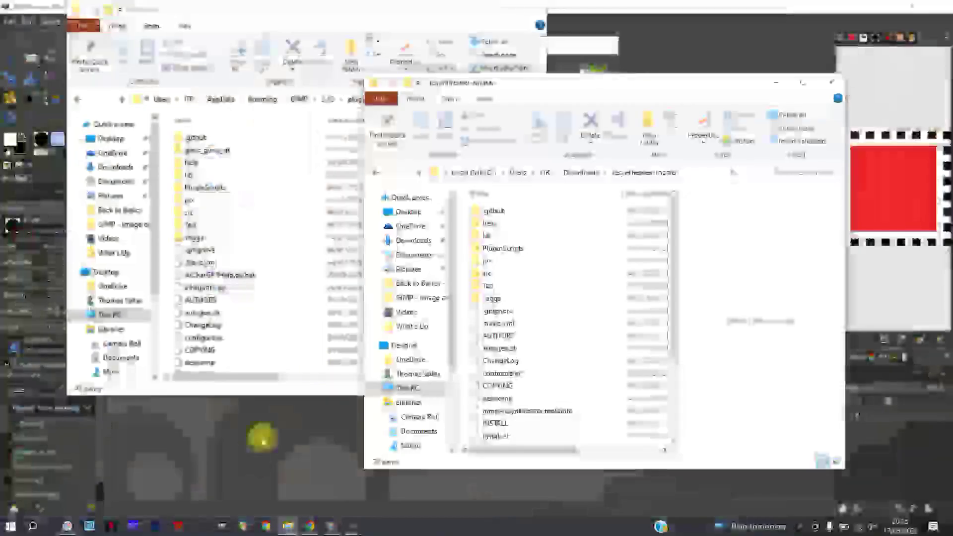
{"action": "left_click_drag", "start_coordinate": [595, 85], "coordinate": [707, 79]}
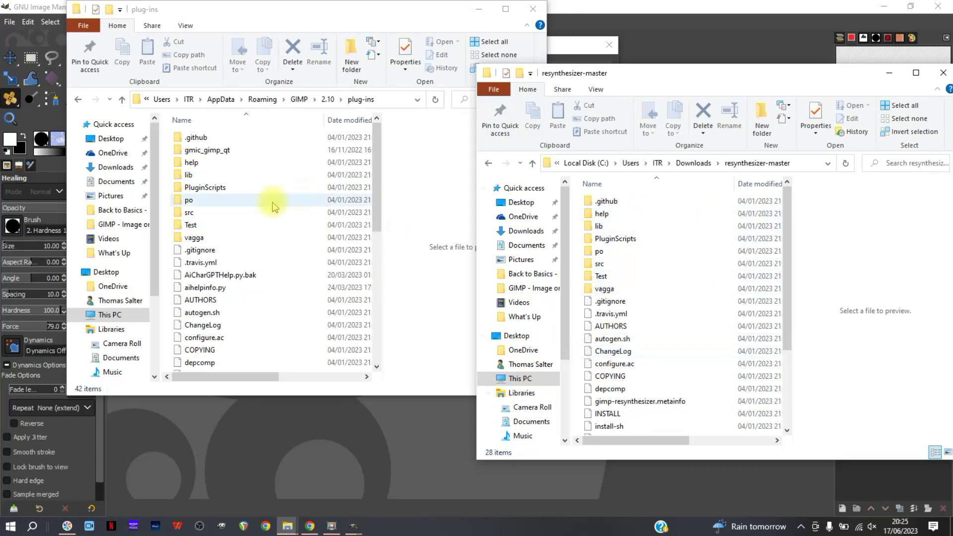
Step: Close both folder windows and accept the GIMP preferences
{"action": "left_click", "coordinate": [943, 72]}
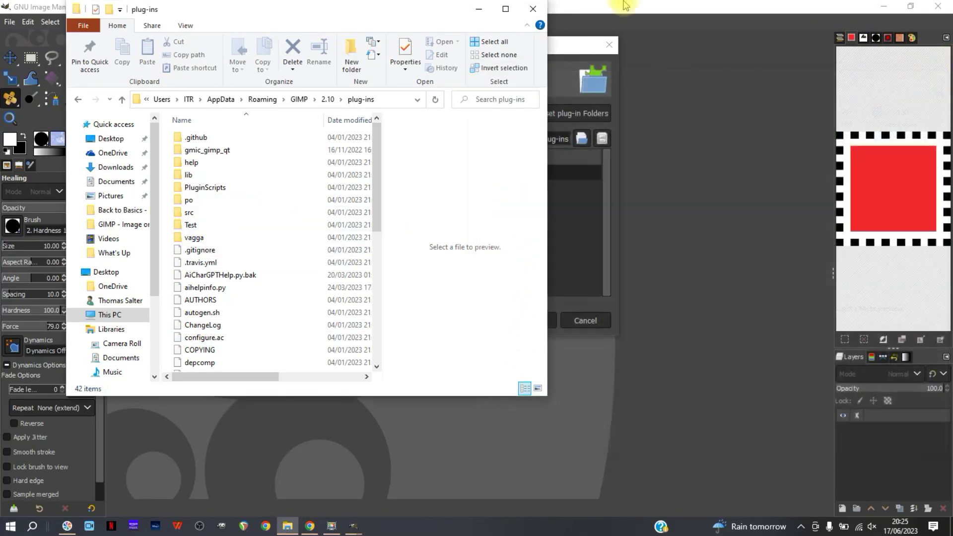
{"action": "left_click", "coordinate": [533, 9]}
{"action": "left_click", "coordinate": [527, 321]}
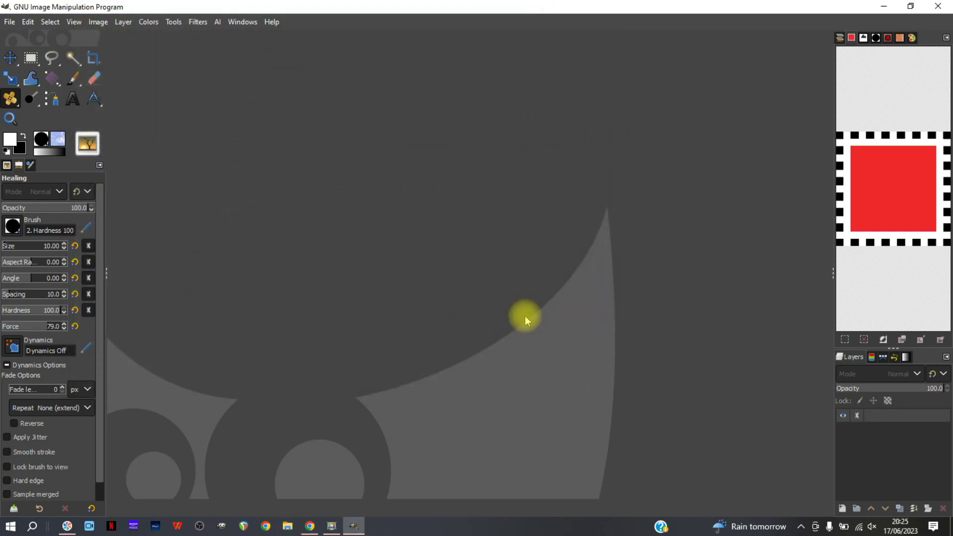
Step: Check the Enhance filters for the Resynthesizer's Heal selection and Heal transparency commands
{"action": "left_click", "coordinate": [197, 22]}
{"action": "mouse_move", "coordinate": [218, 104]}
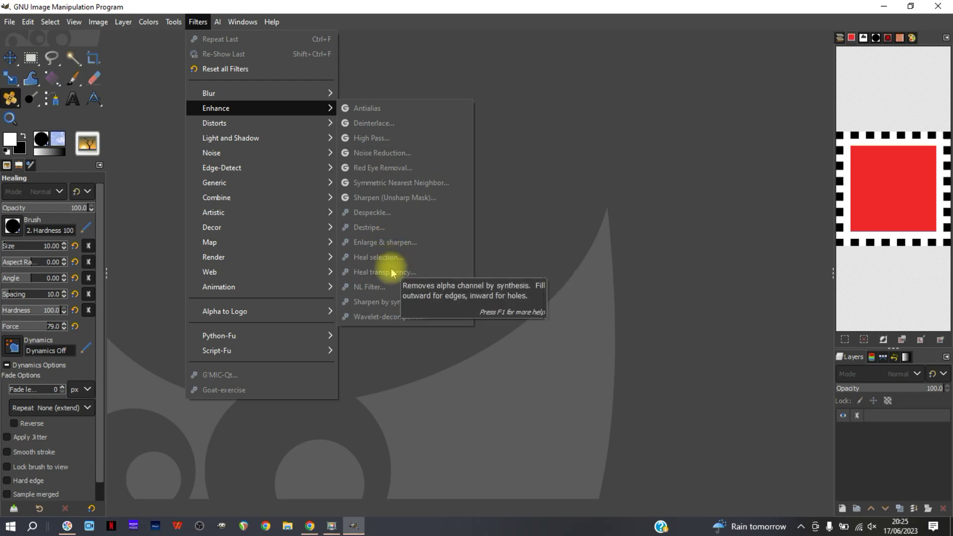
{"action": "left_click", "coordinate": [147, 127]}
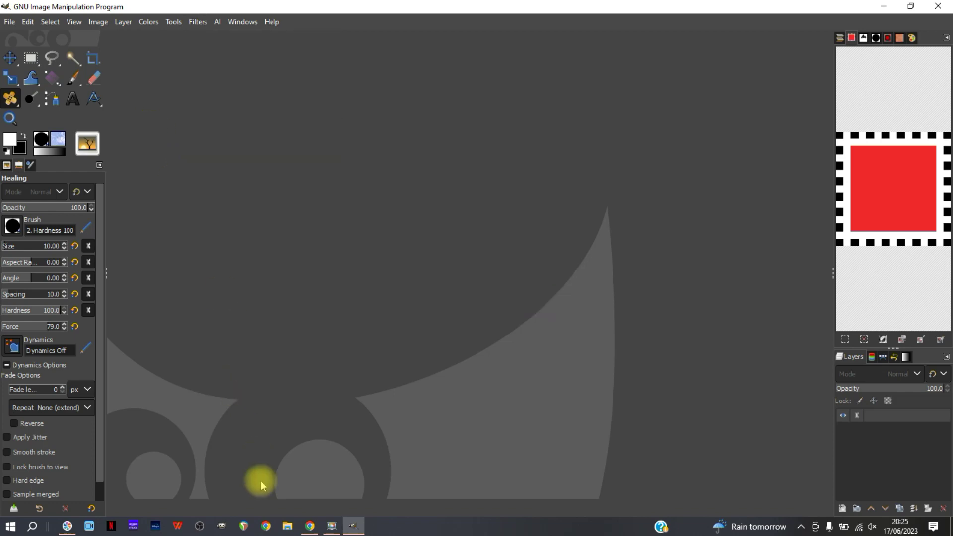
Step: Open the WhatsApp Image 2023-05-14 JPEG from the Downloads folder in GIMP
{"action": "left_click", "coordinate": [288, 527]}
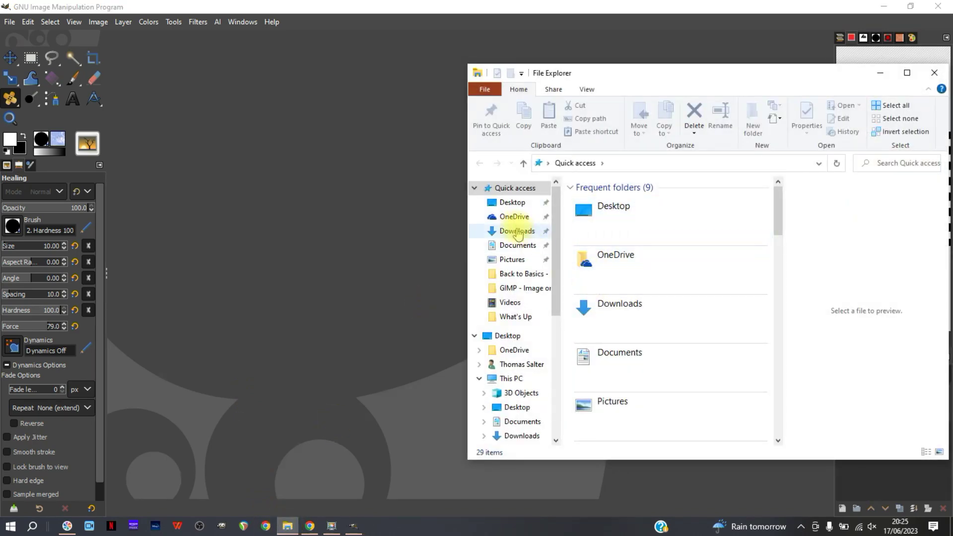
{"action": "left_click", "coordinate": [516, 234]}
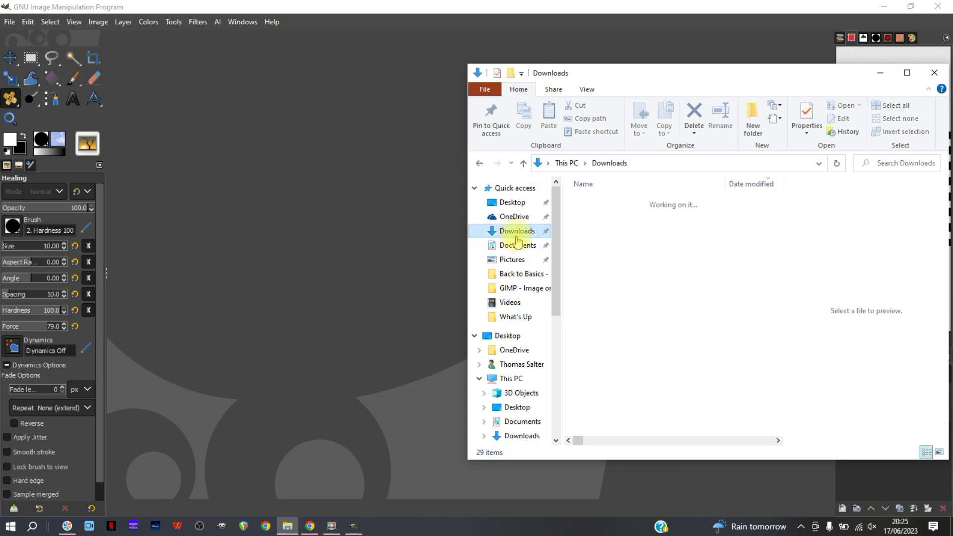
{"action": "left_click_drag", "start_coordinate": [640, 236], "coordinate": [223, 309]}
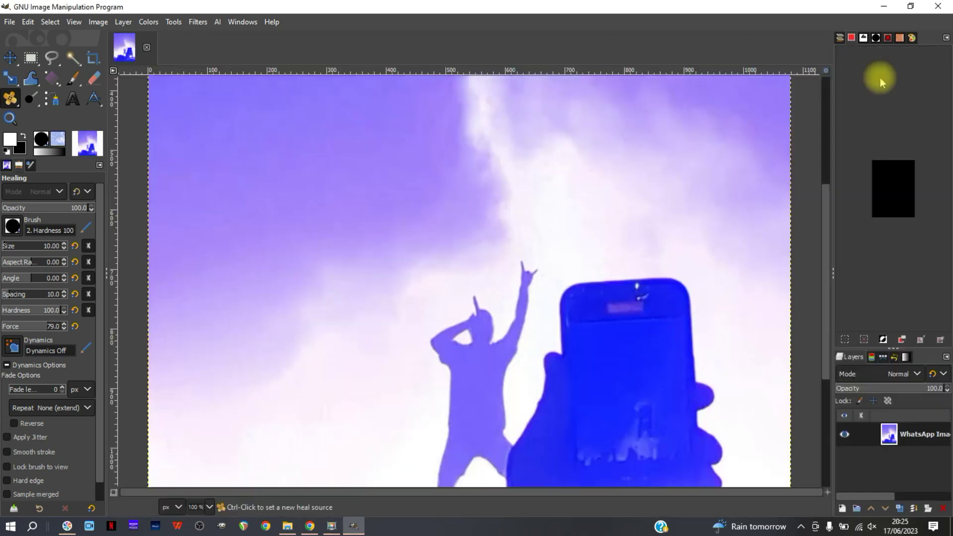
Step: Outline the phone and the hand and forearm holding it with a closed Free Select selection, following their edges closely
{"action": "key", "text": "ctrl"}
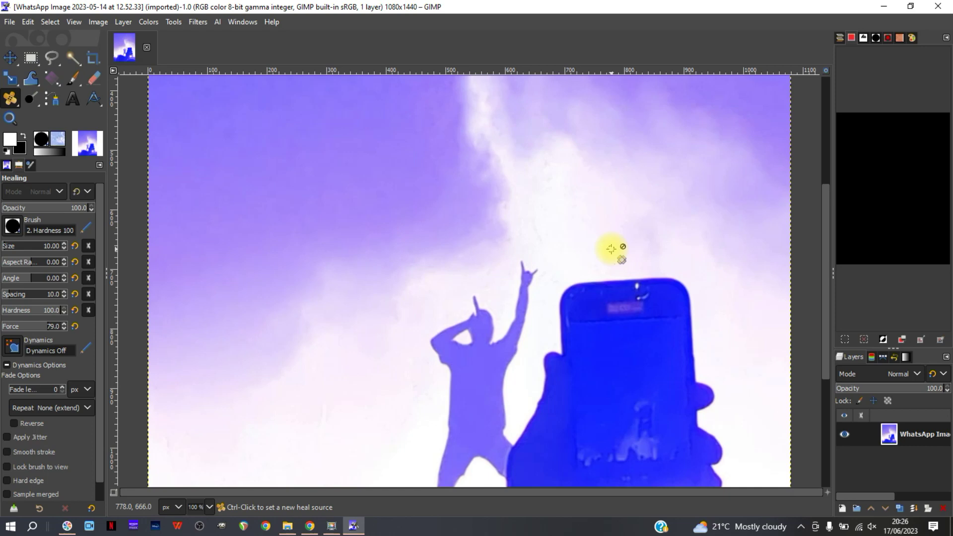
{"action": "key", "text": "ctrl"}
{"action": "key", "text": "ctrl+shift+j"}
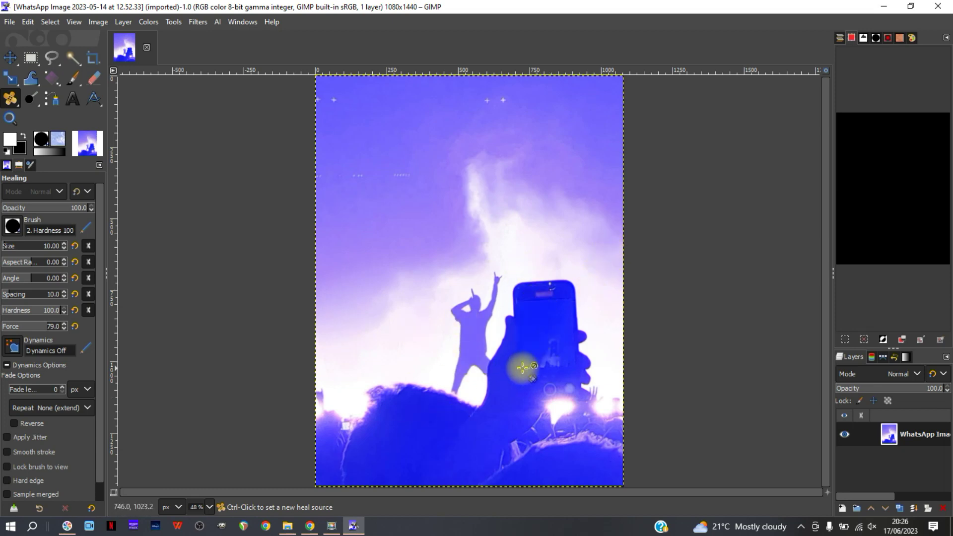
{"action": "left_click", "coordinate": [51, 61]}
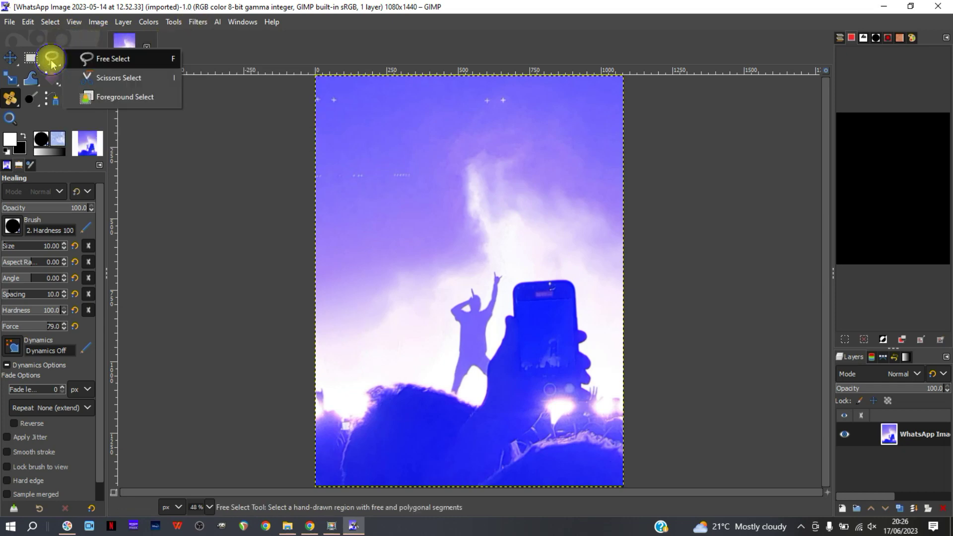
{"action": "left_click", "coordinate": [113, 62]}
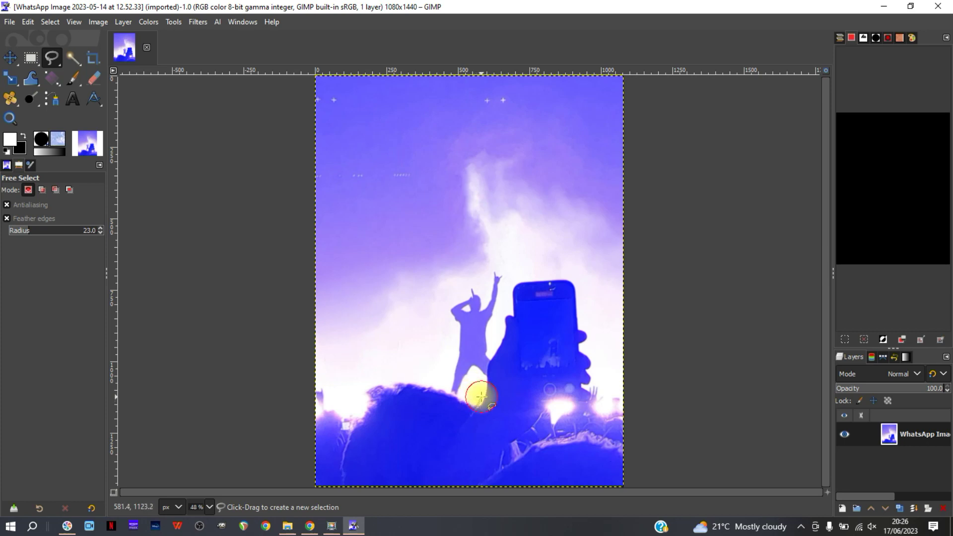
{"action": "left_click", "coordinate": [484, 385]}
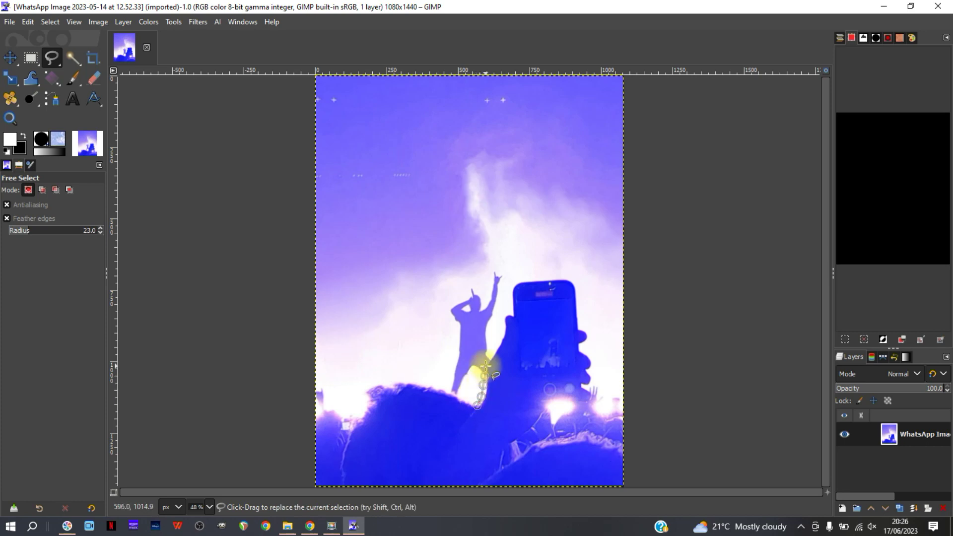
{"action": "left_click", "coordinate": [485, 366]}
{"action": "left_click", "coordinate": [490, 355]}
{"action": "left_click", "coordinate": [496, 345]}
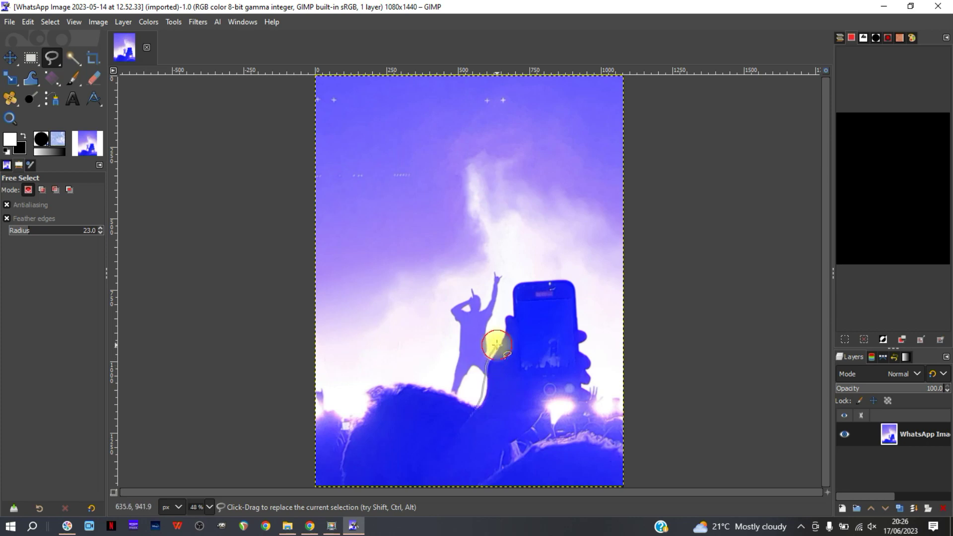
{"action": "left_click", "coordinate": [500, 334]}
{"action": "left_click", "coordinate": [501, 322]}
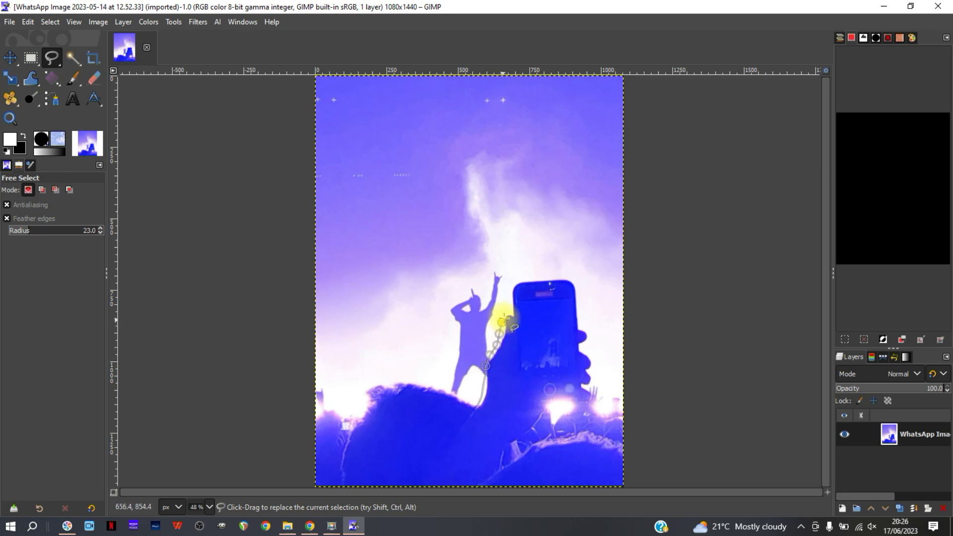
{"action": "left_click", "coordinate": [506, 312]}
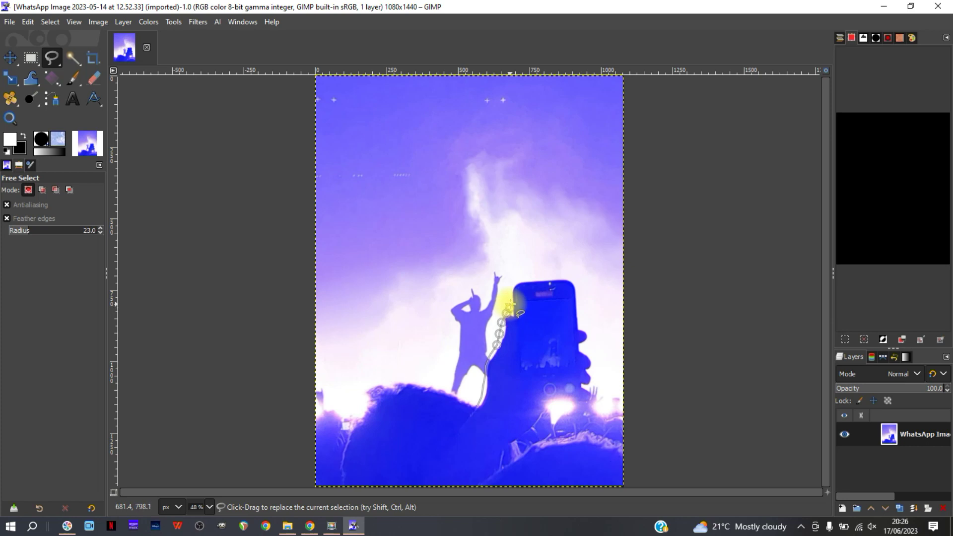
{"action": "left_click", "coordinate": [509, 300]}
{"action": "left_click", "coordinate": [511, 289]}
{"action": "left_click", "coordinate": [516, 281]}
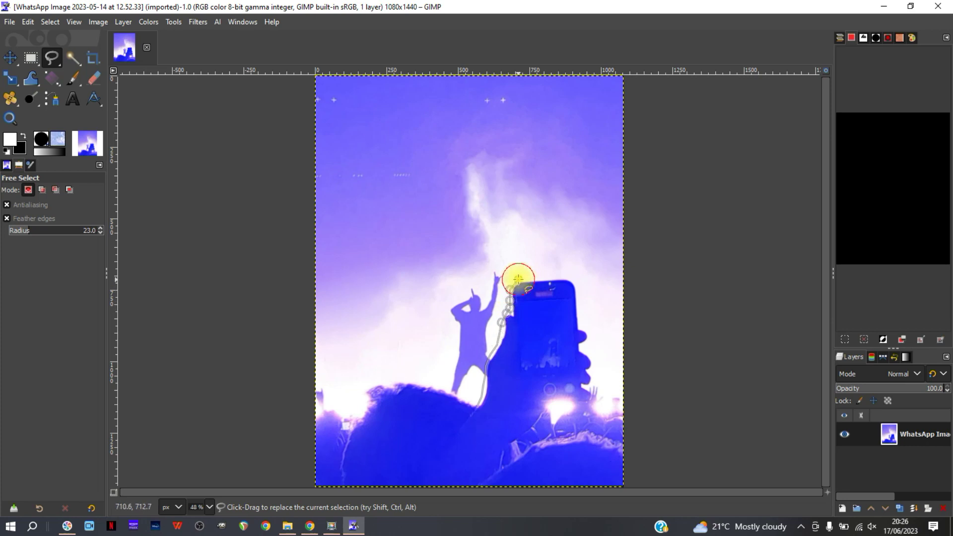
{"action": "left_click", "coordinate": [529, 276]}
{"action": "left_click", "coordinate": [541, 275]}
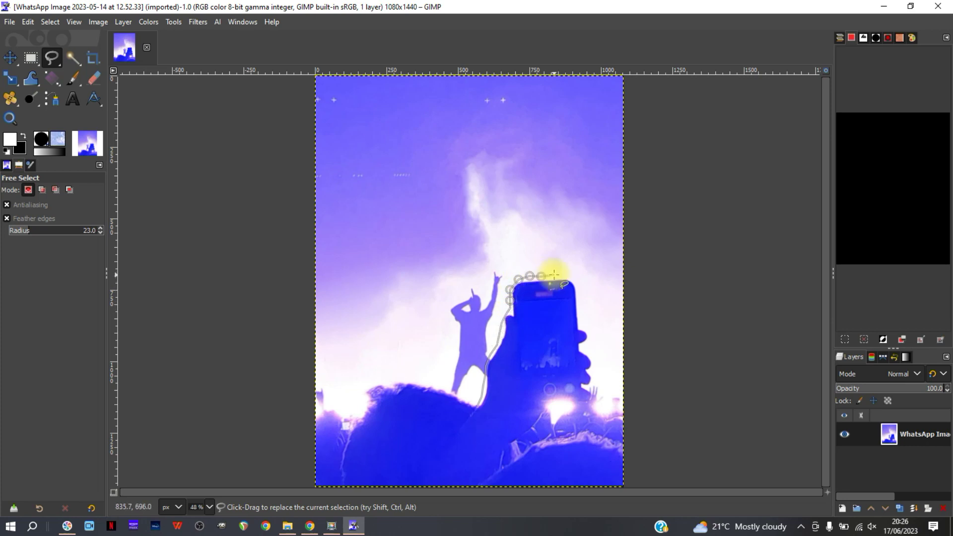
{"action": "left_click", "coordinate": [554, 275]}
{"action": "left_click", "coordinate": [568, 275]}
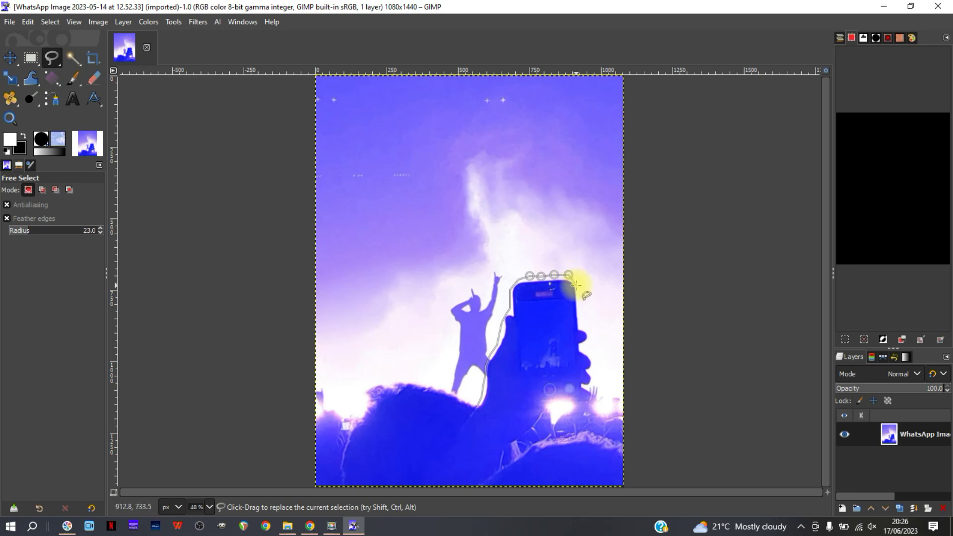
{"action": "left_click", "coordinate": [579, 285]}
{"action": "left_click", "coordinate": [580, 298]}
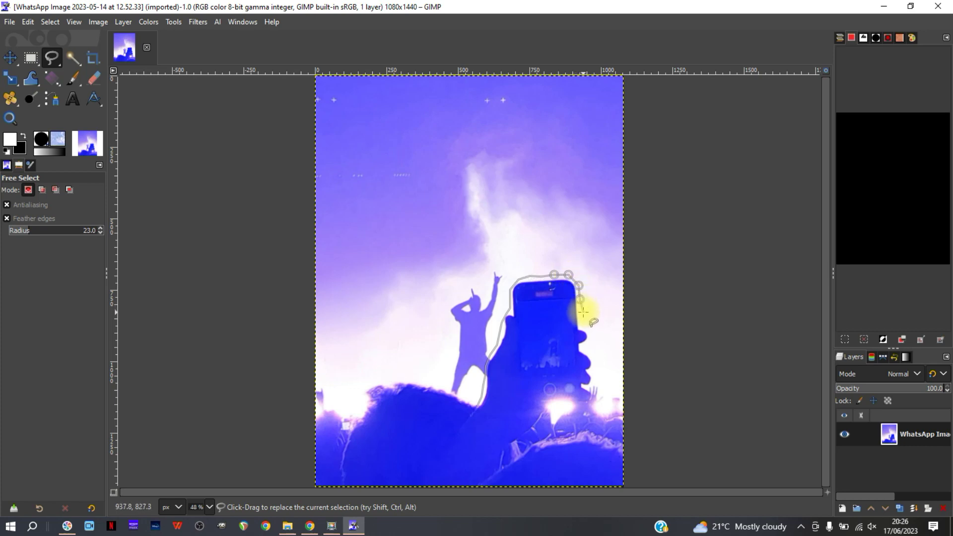
{"action": "left_click", "coordinate": [587, 330]}
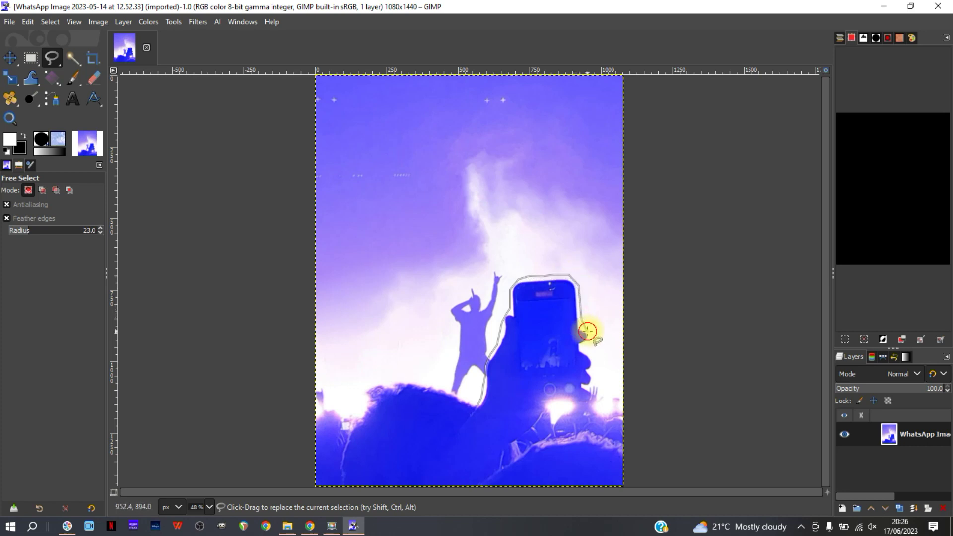
{"action": "left_click", "coordinate": [588, 345]}
{"action": "left_click", "coordinate": [591, 358]}
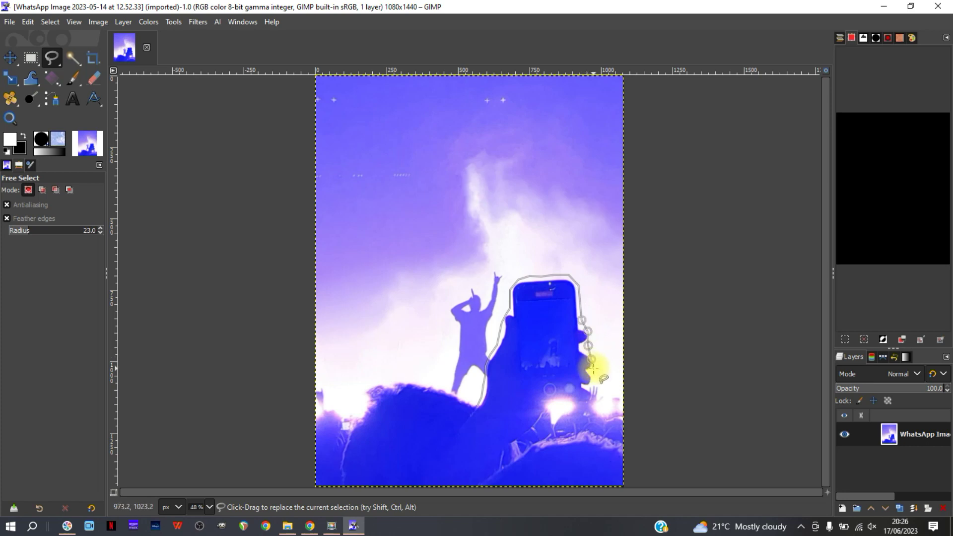
{"action": "left_click", "coordinate": [595, 407]}
{"action": "left_click", "coordinate": [583, 407]}
{"action": "left_click", "coordinate": [566, 407]}
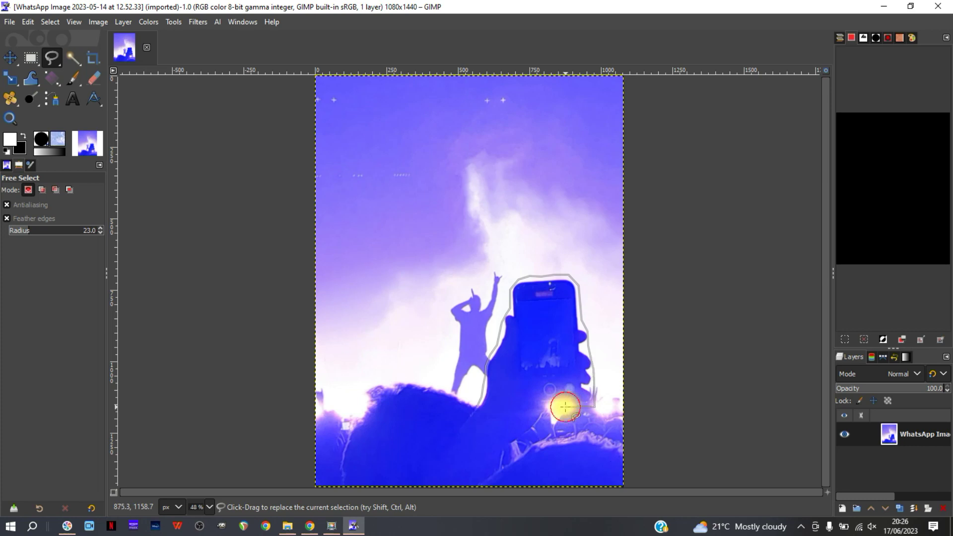
{"action": "left_click", "coordinate": [557, 408]}
{"action": "left_click", "coordinate": [539, 436]}
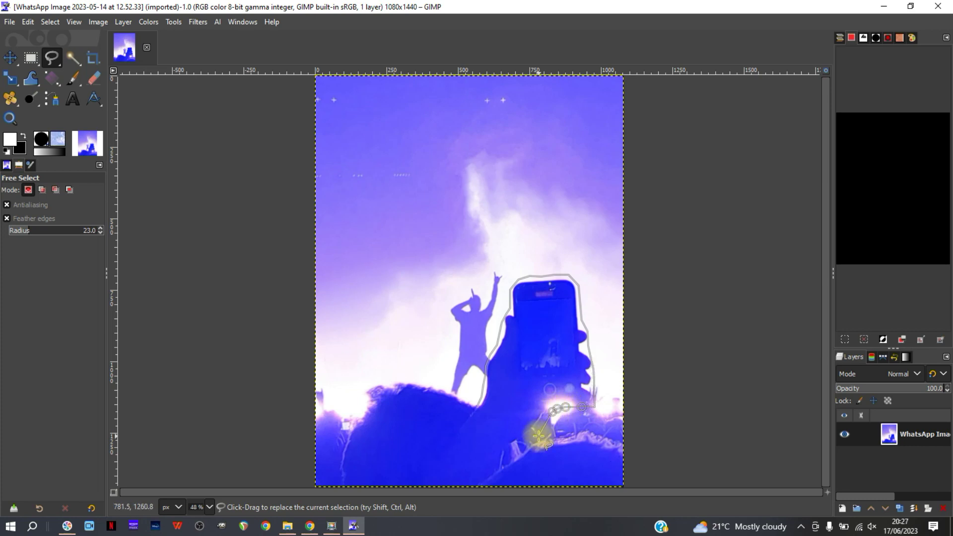
{"action": "left_click", "coordinate": [521, 443]}
{"action": "left_click", "coordinate": [506, 443]}
{"action": "left_click", "coordinate": [487, 435]}
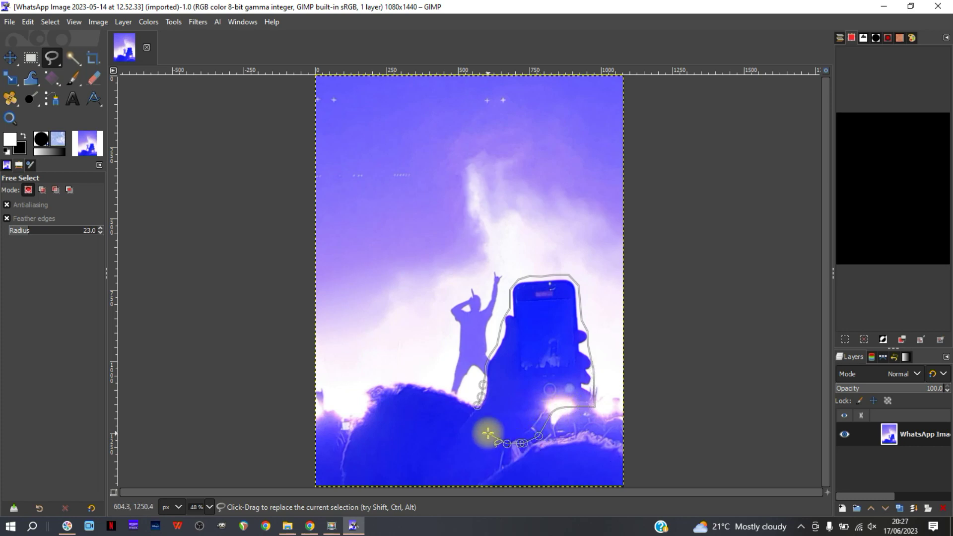
{"action": "left_click", "coordinate": [475, 425]}
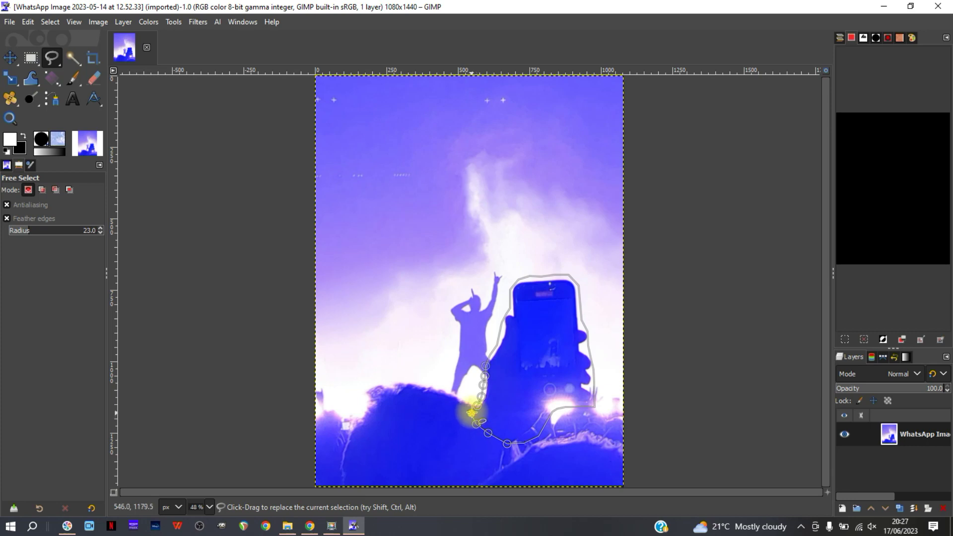
{"action": "left_click", "coordinate": [476, 407]}
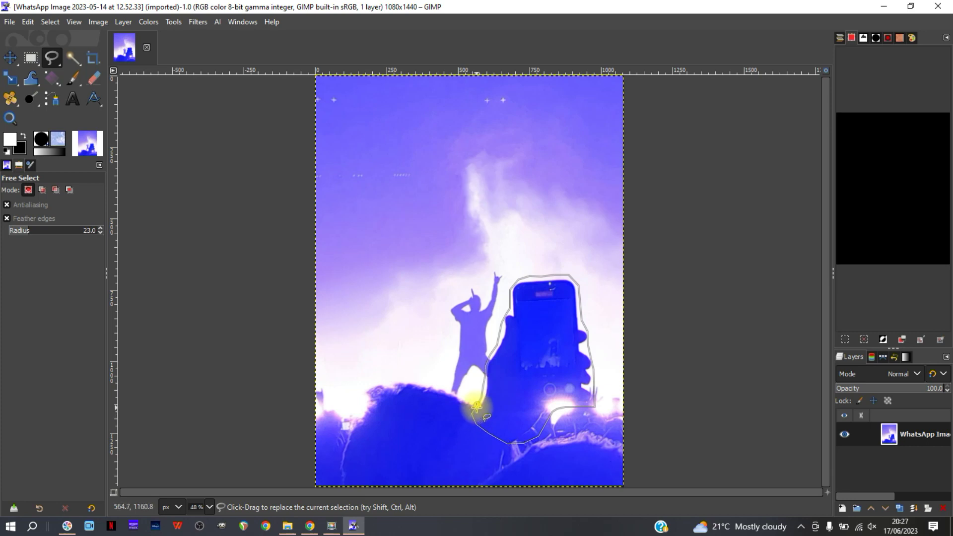
{"action": "left_click", "coordinate": [477, 406]}
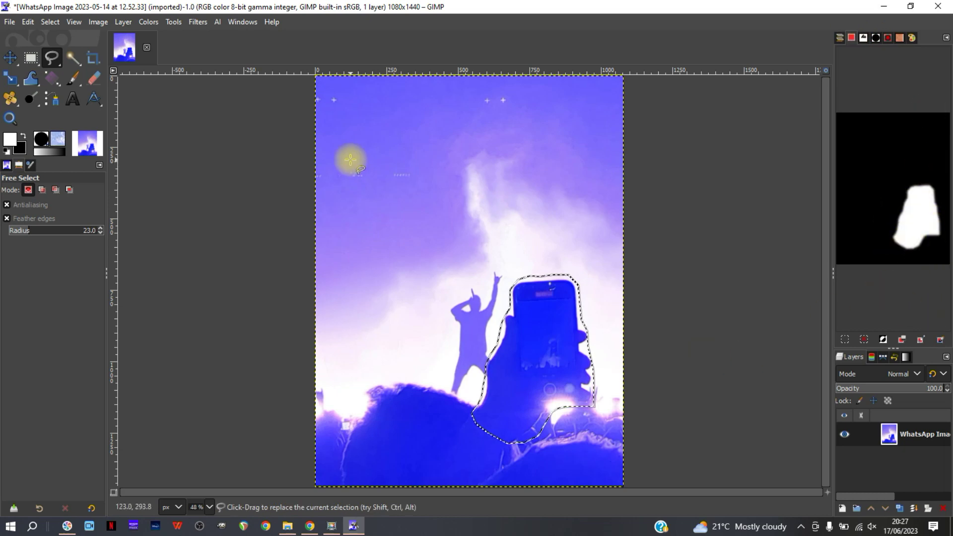
Step: Apply Heal selection with a 50-pixel context sampling width, sampling from all around and random filling order, and clear the selection
{"action": "left_click", "coordinate": [197, 21]}
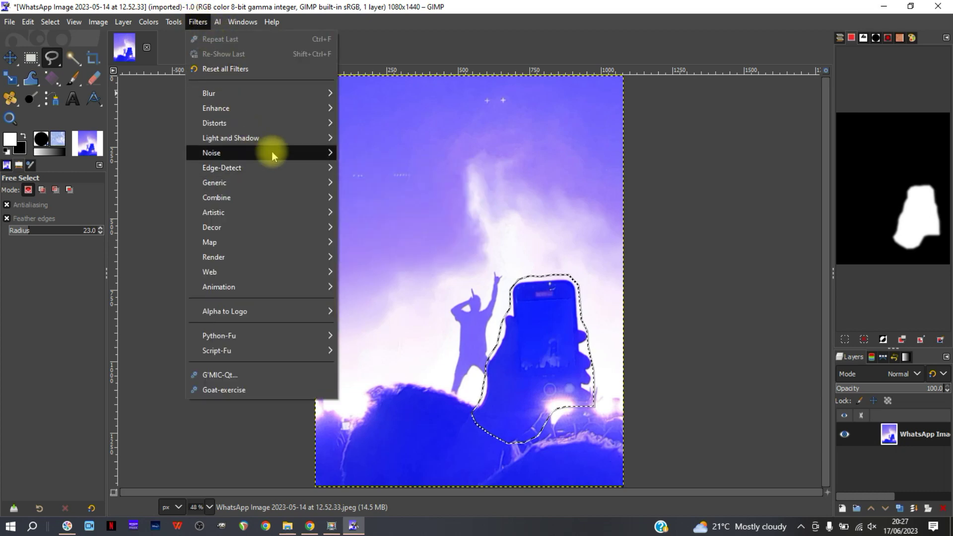
{"action": "mouse_move", "coordinate": [297, 110]}
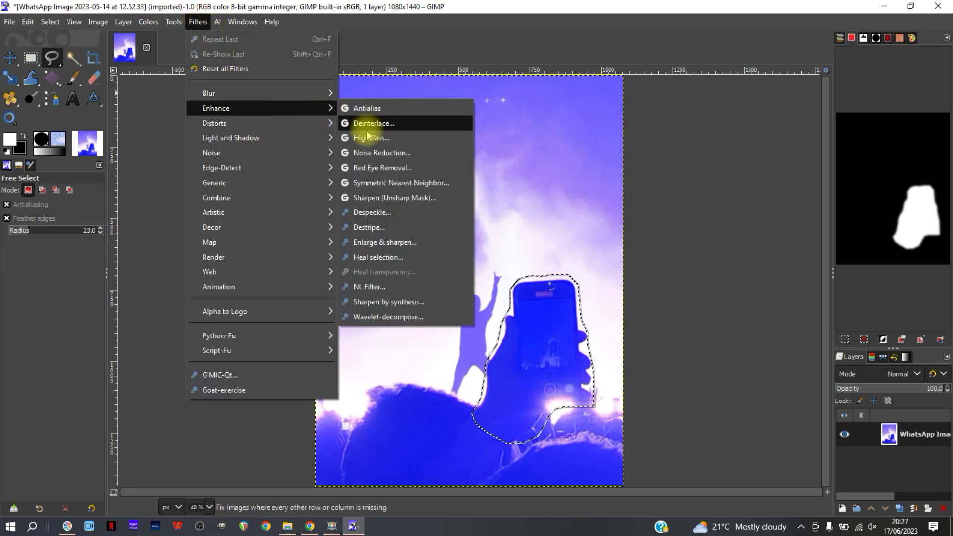
{"action": "left_click", "coordinate": [388, 254]}
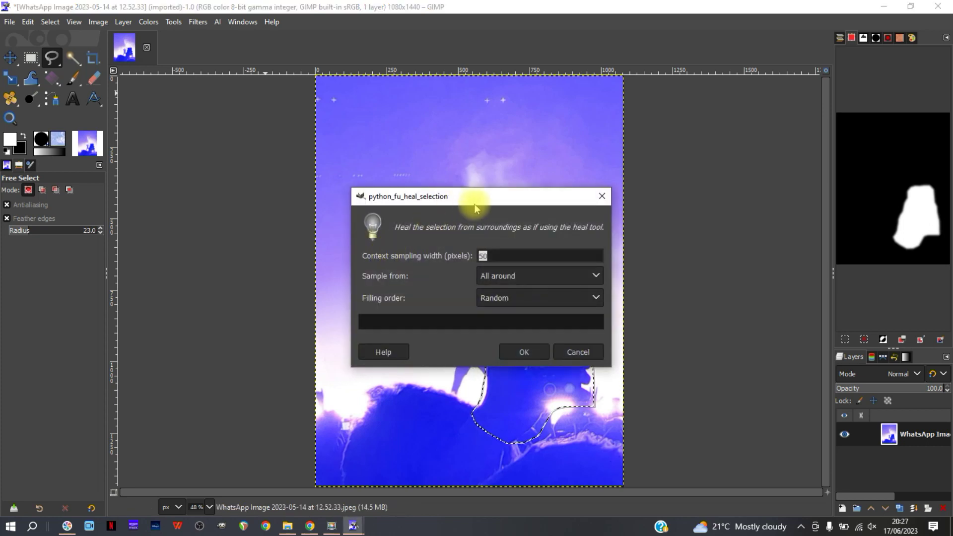
{"action": "left_click_drag", "start_coordinate": [505, 197], "coordinate": [279, 99]}
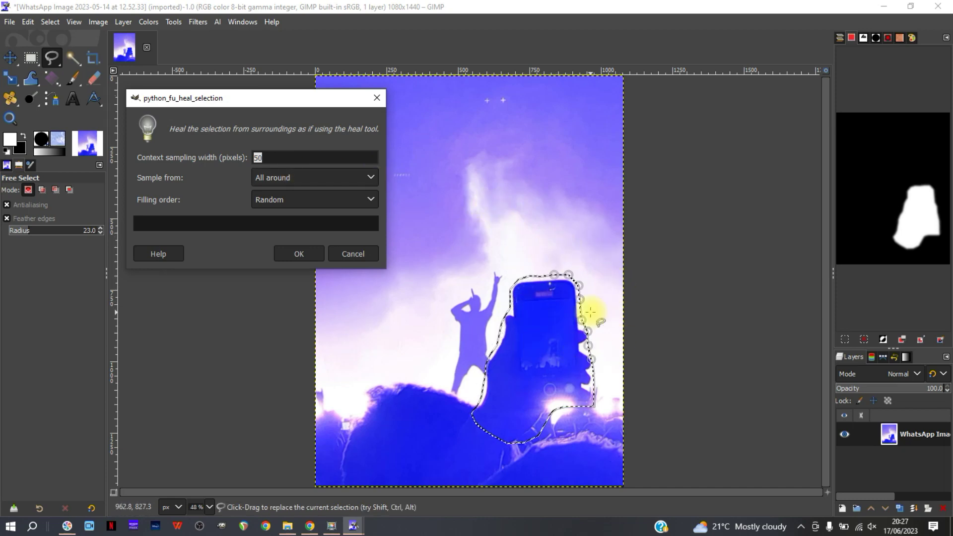
{"action": "left_click", "coordinate": [305, 255]}
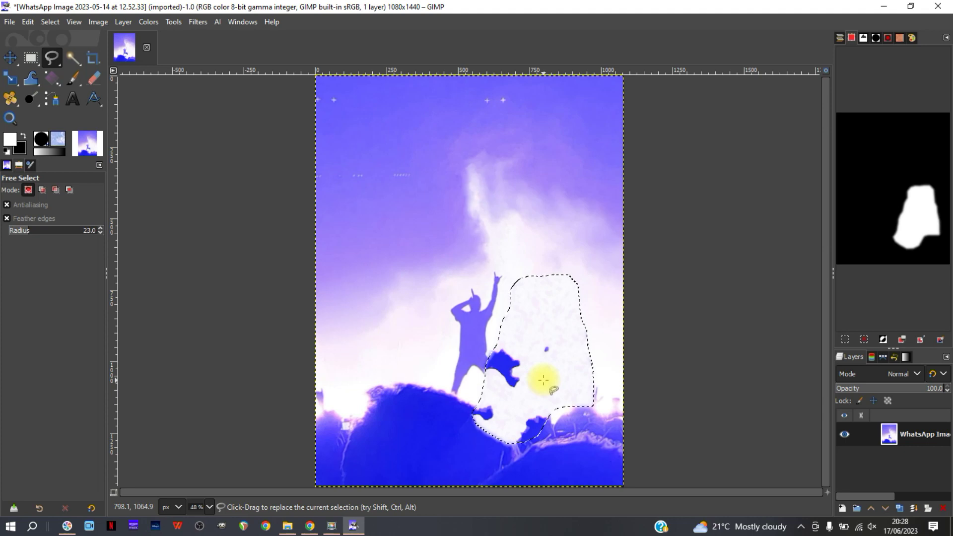
{"action": "key", "text": "ctrl+shift"}
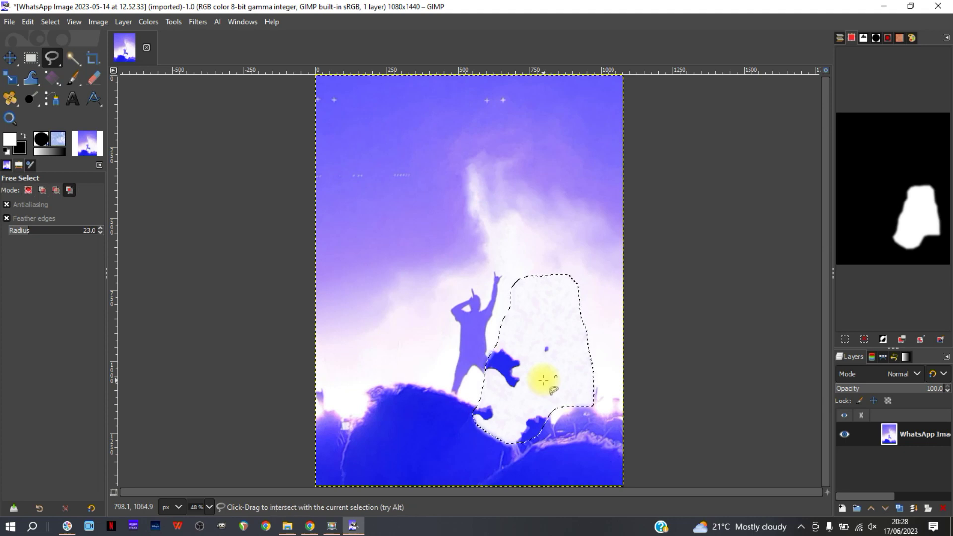
{"action": "key", "text": "ctrl+shift+a"}
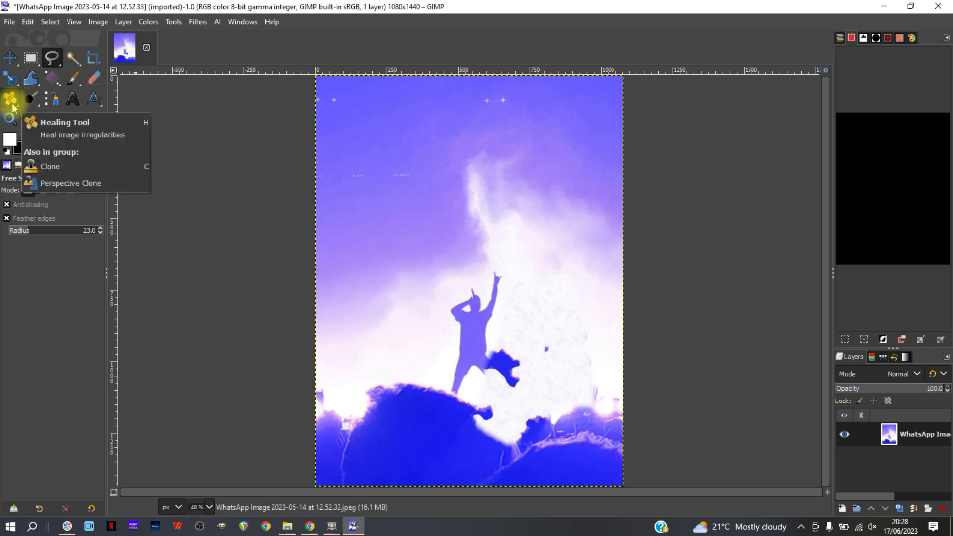
{"action": "left_click", "coordinate": [174, 22]}
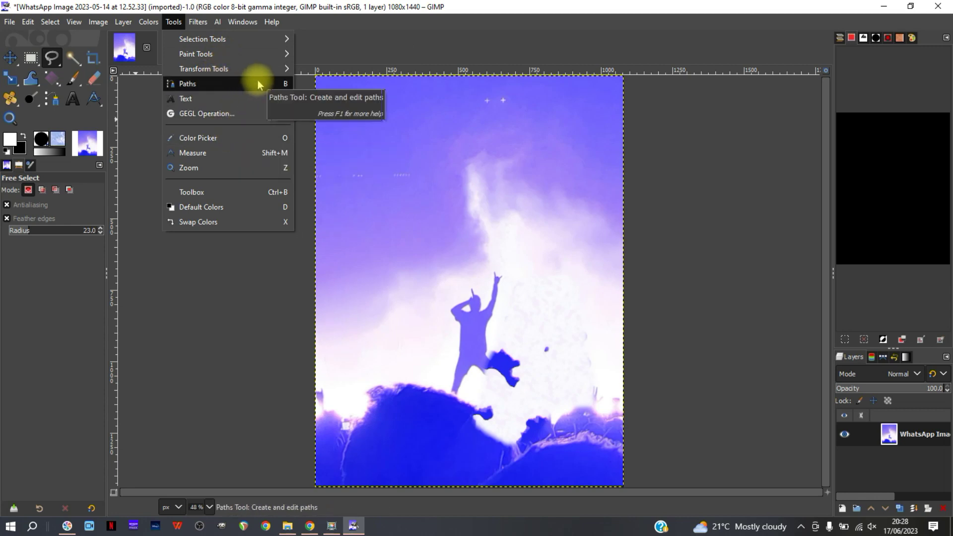
{"action": "mouse_move", "coordinate": [258, 75]}
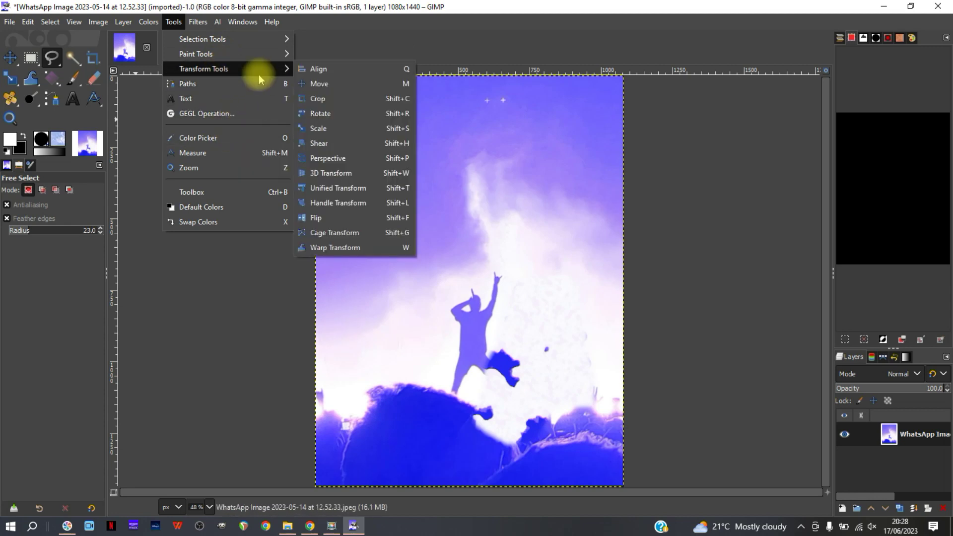
{"action": "mouse_move", "coordinate": [264, 58]}
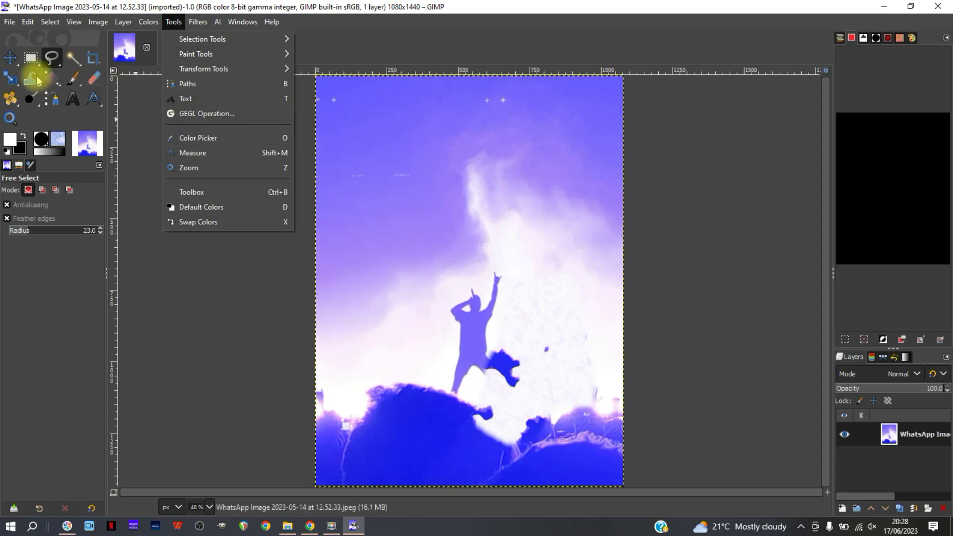
{"action": "left_click", "coordinate": [10, 101]}
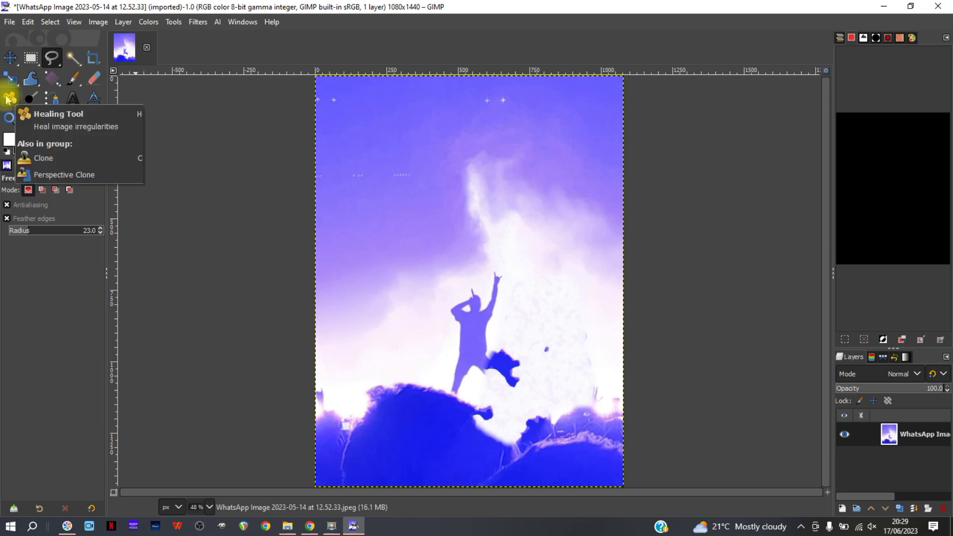
Step: Set the Healing tool to the 2. Hardness 050 brush and sample a heal source just above the dark patch beside the singer
{"action": "left_click", "coordinate": [8, 101]}
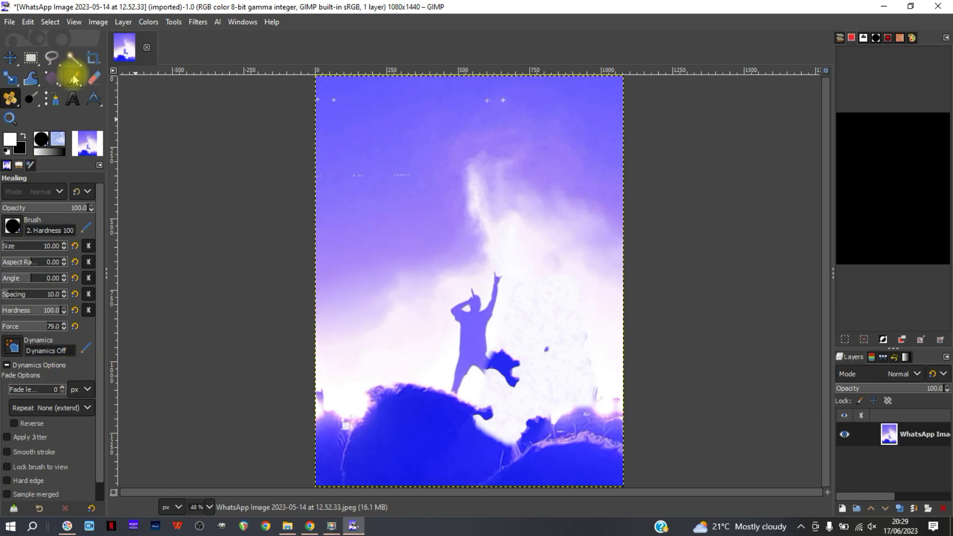
{"action": "left_click", "coordinate": [13, 229]}
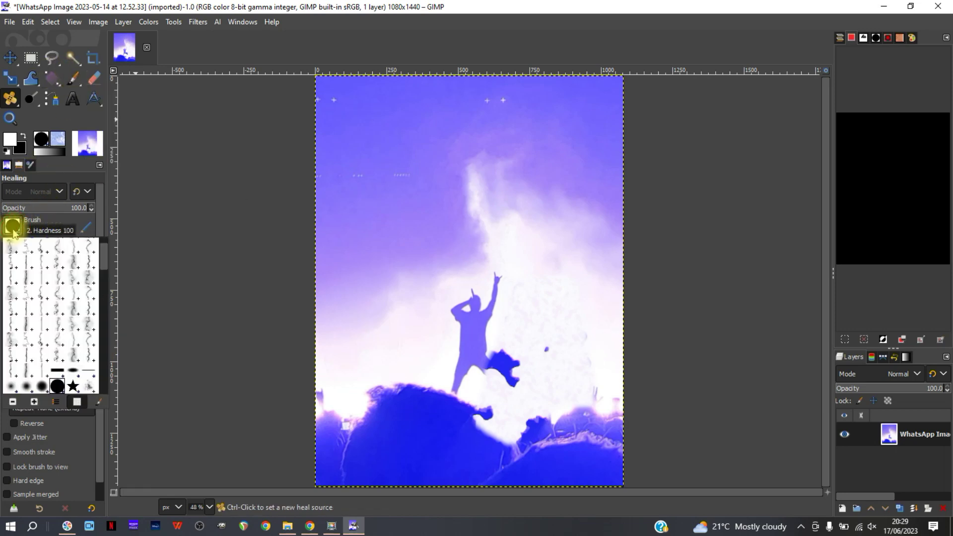
{"action": "left_click", "coordinate": [27, 386]}
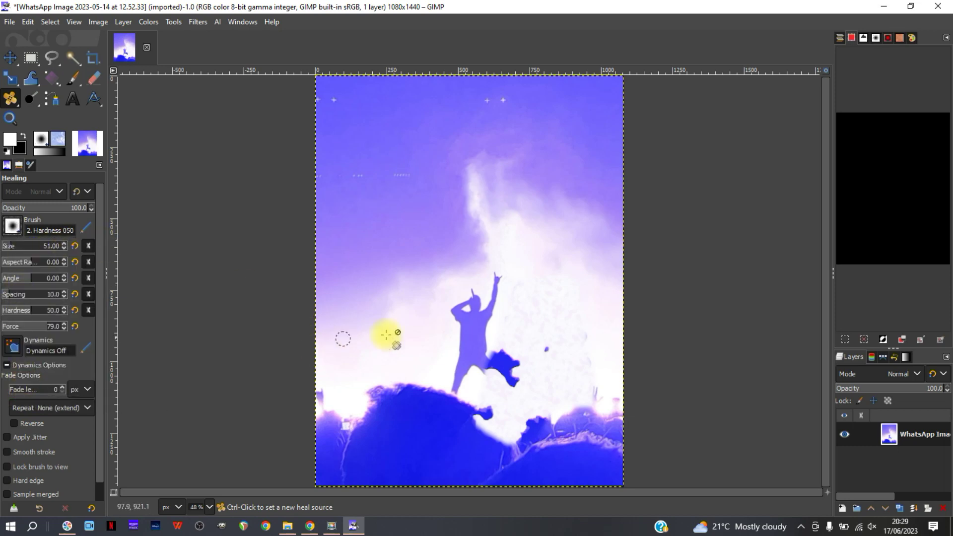
{"action": "left_click", "coordinate": [517, 340], "text": "ctrl"}
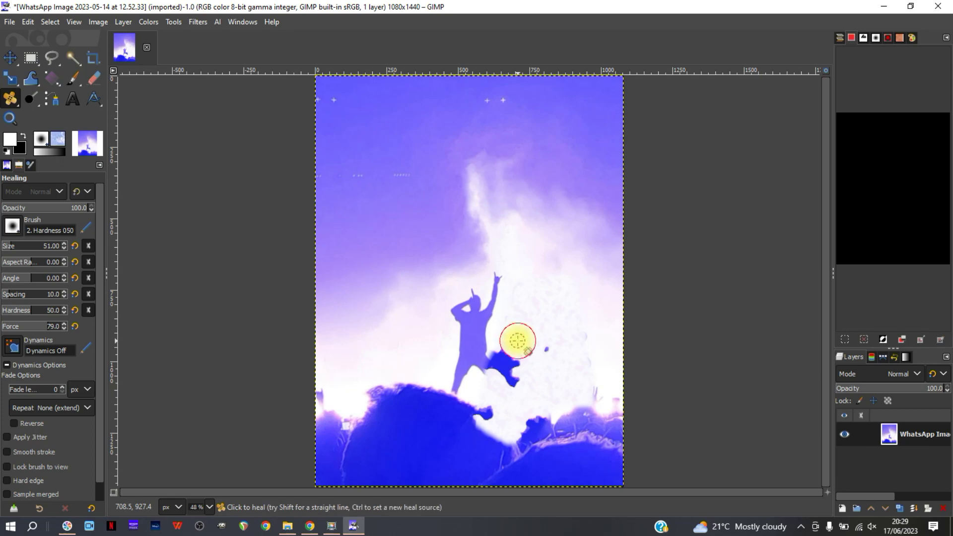
Step: Heal away the upper and outer parts of the dark patch and the small speck beside the singer, resampling the source from nearby white smoke
{"action": "mouse_move", "coordinate": [515, 354]}
{"action": "left_mouse_down"}
{"action": "mouse_move", "coordinate": [513, 362]}
{"action": "mouse_move", "coordinate": [508, 353]}
{"action": "left_mouse_up"}
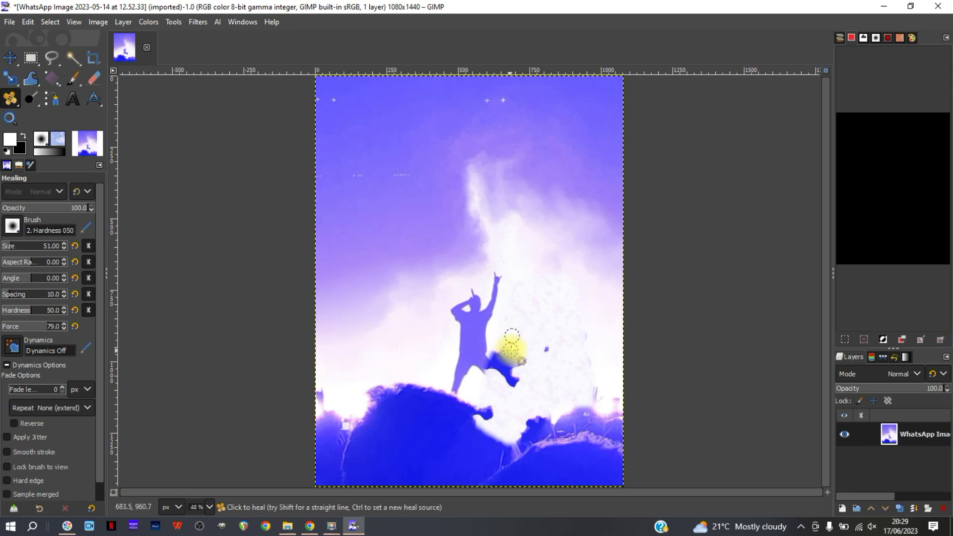
{"action": "left_click", "coordinate": [535, 374], "text": "ctrl"}
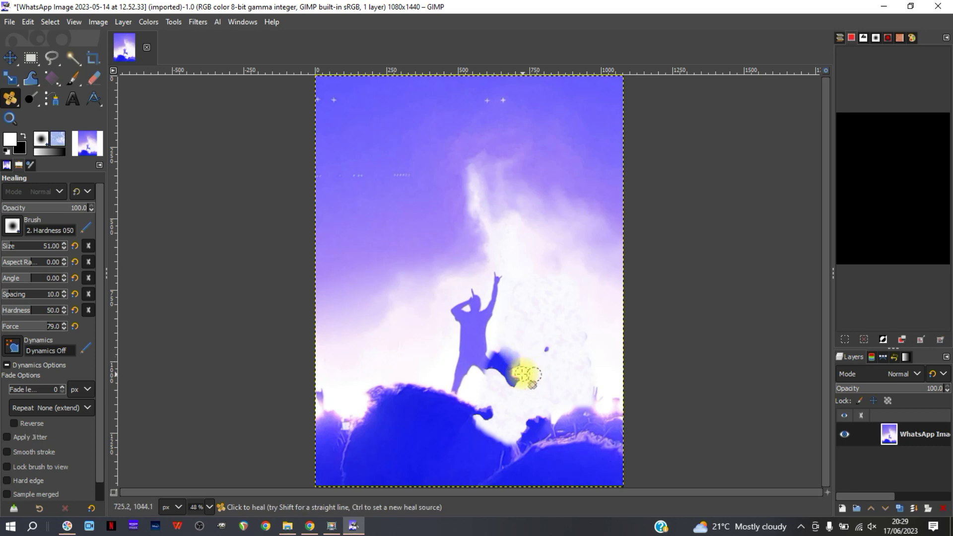
{"action": "mouse_move", "coordinate": [511, 384]}
{"action": "left_mouse_down"}
{"action": "mouse_move", "coordinate": [527, 372]}
{"action": "mouse_move", "coordinate": [517, 381]}
{"action": "mouse_move", "coordinate": [521, 359]}
{"action": "mouse_move", "coordinate": [511, 373]}
{"action": "mouse_move", "coordinate": [570, 345]}
{"action": "mouse_move", "coordinate": [537, 358]}
{"action": "mouse_move", "coordinate": [516, 392]}
{"action": "mouse_move", "coordinate": [530, 400]}
{"action": "mouse_move", "coordinate": [511, 387]}
{"action": "mouse_move", "coordinate": [516, 375]}
{"action": "mouse_move", "coordinate": [497, 378]}
{"action": "mouse_move", "coordinate": [511, 363]}
{"action": "mouse_move", "coordinate": [517, 370]}
{"action": "mouse_move", "coordinate": [524, 348]}
{"action": "mouse_move", "coordinate": [551, 324]}
{"action": "mouse_move", "coordinate": [521, 348]}
{"action": "mouse_move", "coordinate": [523, 360]}
{"action": "mouse_move", "coordinate": [508, 353]}
{"action": "mouse_move", "coordinate": [518, 349]}
{"action": "mouse_move", "coordinate": [514, 371]}
{"action": "mouse_move", "coordinate": [518, 355]}
{"action": "mouse_move", "coordinate": [544, 350]}
{"action": "mouse_move", "coordinate": [543, 365]}
{"action": "mouse_move", "coordinate": [517, 380]}
{"action": "mouse_move", "coordinate": [524, 341]}
{"action": "left_mouse_up"}
{"action": "left_click", "coordinate": [529, 400], "text": "ctrl"}
{"action": "left_click", "coordinate": [542, 365], "text": "ctrl"}
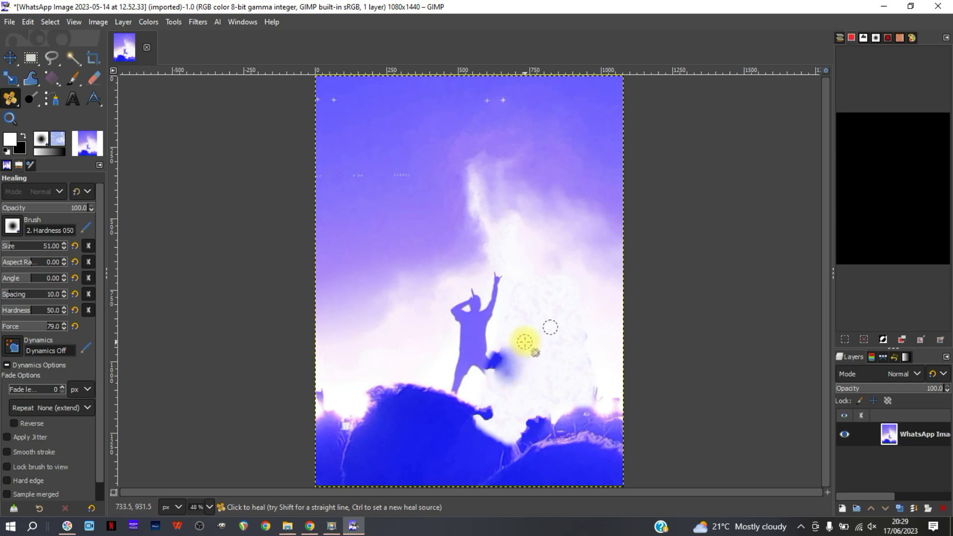
Step: Heal the remaining dark patch by the singer's hip and the bump on the crowd's edge, and set the brush size to 180
{"action": "mouse_move", "coordinate": [524, 341]}
{"action": "left_mouse_down"}
{"action": "mouse_move", "coordinate": [509, 355]}
{"action": "mouse_move", "coordinate": [501, 400]}
{"action": "mouse_move", "coordinate": [494, 396]}
{"action": "mouse_move", "coordinate": [521, 320]}
{"action": "mouse_move", "coordinate": [499, 351]}
{"action": "mouse_move", "coordinate": [542, 357]}
{"action": "mouse_move", "coordinate": [498, 366]}
{"action": "mouse_move", "coordinate": [502, 344]}
{"action": "mouse_move", "coordinate": [497, 352]}
{"action": "mouse_move", "coordinate": [511, 351]}
{"action": "mouse_move", "coordinate": [517, 336]}
{"action": "mouse_move", "coordinate": [500, 362]}
{"action": "mouse_move", "coordinate": [516, 354]}
{"action": "mouse_move", "coordinate": [512, 366]}
{"action": "mouse_move", "coordinate": [502, 365]}
{"action": "mouse_move", "coordinate": [502, 336]}
{"action": "mouse_move", "coordinate": [493, 356]}
{"action": "mouse_move", "coordinate": [523, 355]}
{"action": "mouse_move", "coordinate": [542, 372]}
{"action": "mouse_move", "coordinate": [513, 374]}
{"action": "mouse_move", "coordinate": [542, 345]}
{"action": "mouse_move", "coordinate": [559, 368]}
{"action": "mouse_move", "coordinate": [517, 376]}
{"action": "mouse_move", "coordinate": [507, 366]}
{"action": "mouse_move", "coordinate": [502, 385]}
{"action": "mouse_move", "coordinate": [503, 348]}
{"action": "left_mouse_up"}
{"action": "left_click", "coordinate": [538, 354], "text": "ctrl"}
{"action": "mouse_move", "coordinate": [520, 374]}
{"action": "left_mouse_down"}
{"action": "mouse_move", "coordinate": [483, 419]}
{"action": "mouse_move", "coordinate": [493, 405]}
{"action": "mouse_move", "coordinate": [514, 405]}
{"action": "mouse_move", "coordinate": [486, 423]}
{"action": "mouse_move", "coordinate": [479, 410]}
{"action": "mouse_move", "coordinate": [494, 405]}
{"action": "mouse_move", "coordinate": [492, 425]}
{"action": "mouse_move", "coordinate": [523, 340]}
{"action": "mouse_move", "coordinate": [499, 379]}
{"action": "mouse_move", "coordinate": [497, 353]}
{"action": "mouse_move", "coordinate": [525, 373]}
{"action": "mouse_move", "coordinate": [583, 384]}
{"action": "mouse_move", "coordinate": [599, 358]}
{"action": "mouse_move", "coordinate": [599, 391]}
{"action": "mouse_move", "coordinate": [557, 359]}
{"action": "mouse_move", "coordinate": [594, 299]}
{"action": "mouse_move", "coordinate": [555, 328]}
{"action": "mouse_move", "coordinate": [525, 333]}
{"action": "mouse_move", "coordinate": [513, 367]}
{"action": "mouse_move", "coordinate": [599, 300]}
{"action": "mouse_move", "coordinate": [582, 248]}
{"action": "mouse_move", "coordinate": [516, 253]}
{"action": "mouse_move", "coordinate": [519, 300]}
{"action": "mouse_move", "coordinate": [504, 369]}
{"action": "mouse_move", "coordinate": [556, 308]}
{"action": "left_mouse_up"}
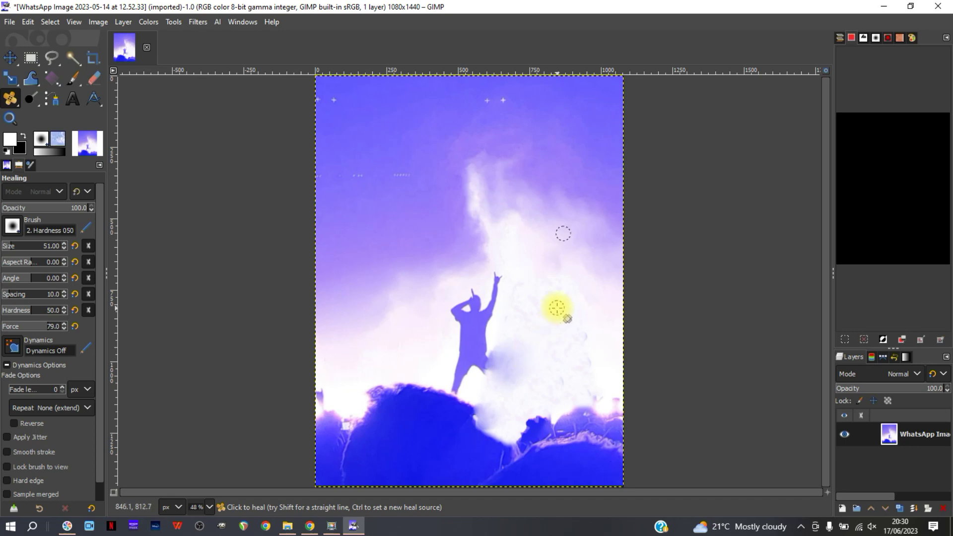
{"action": "left_click", "coordinate": [23, 245]}
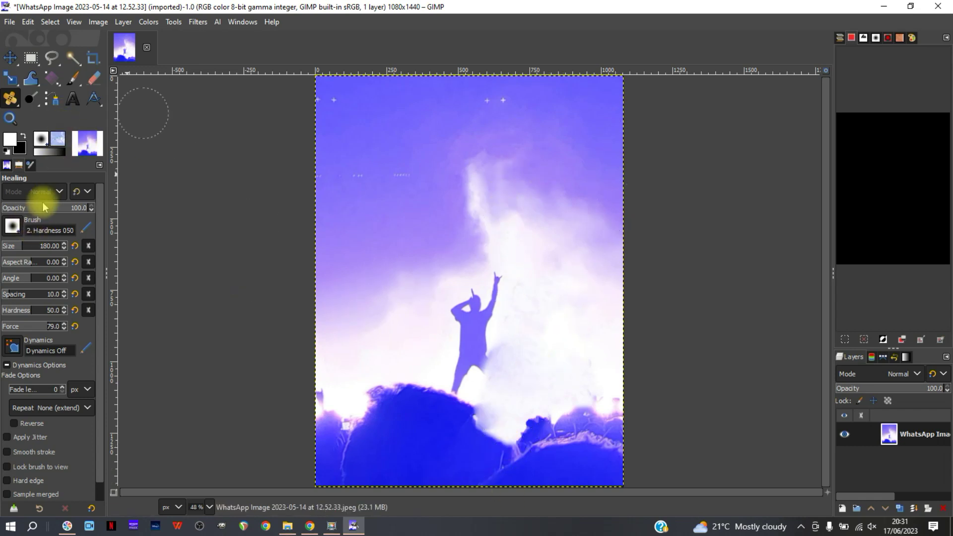
Step: Switch the Healing brush to 2. Hardness 100 and rebuild the singer's missing leg, using the existing leg as the heal source
{"action": "left_click", "coordinate": [12, 226]}
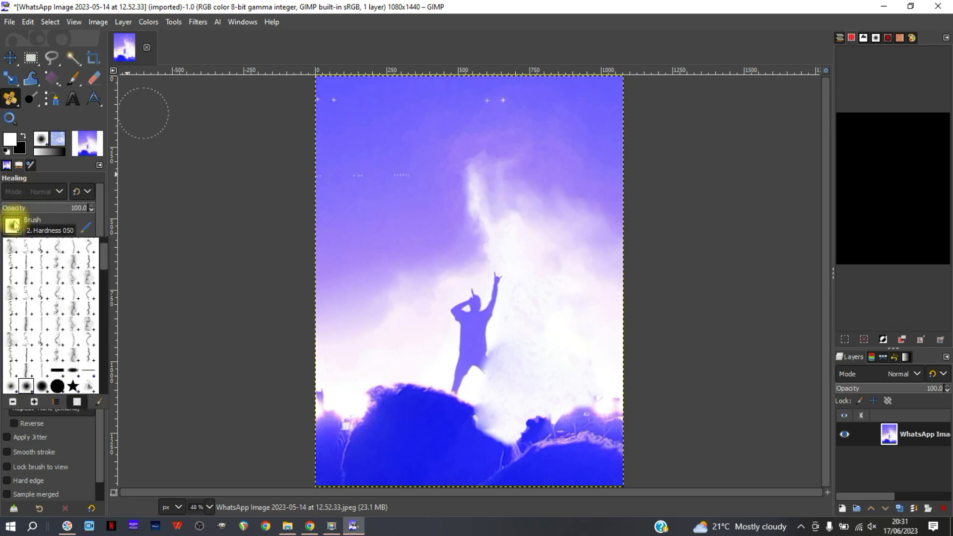
{"action": "left_click", "coordinate": [57, 386]}
{"action": "mouse_move", "coordinate": [487, 406]}
{"action": "left_mouse_down"}
{"action": "mouse_move", "coordinate": [481, 366]}
{"action": "mouse_move", "coordinate": [472, 373]}
{"action": "mouse_move", "coordinate": [474, 354]}
{"action": "mouse_move", "coordinate": [486, 362]}
{"action": "mouse_move", "coordinate": [486, 392]}
{"action": "mouse_move", "coordinate": [448, 373]}
{"action": "left_mouse_up"}
{"action": "left_click", "coordinate": [462, 365], "text": "ctrl"}
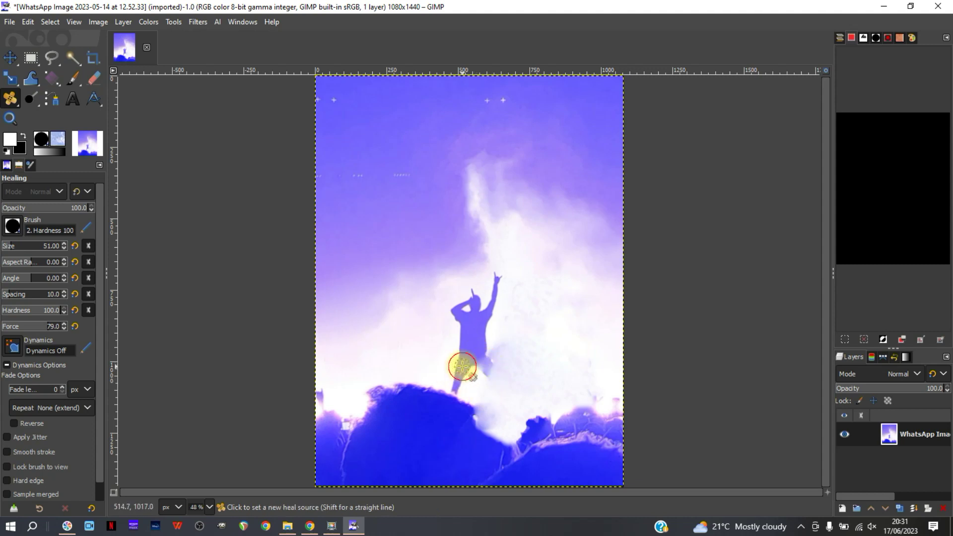
{"action": "mouse_move", "coordinate": [514, 374]}
{"action": "left_mouse_down"}
{"action": "mouse_move", "coordinate": [495, 372]}
{"action": "mouse_move", "coordinate": [490, 393]}
{"action": "mouse_move", "coordinate": [521, 391]}
{"action": "mouse_move", "coordinate": [443, 345]}
{"action": "mouse_move", "coordinate": [471, 347]}
{"action": "mouse_move", "coordinate": [489, 370]}
{"action": "mouse_move", "coordinate": [538, 309]}
{"action": "mouse_move", "coordinate": [551, 334]}
{"action": "left_mouse_up"}
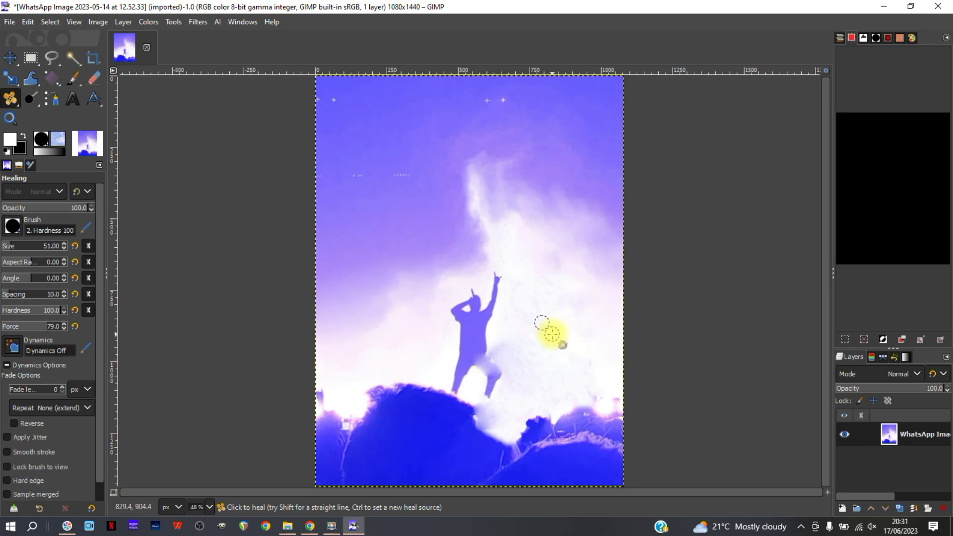